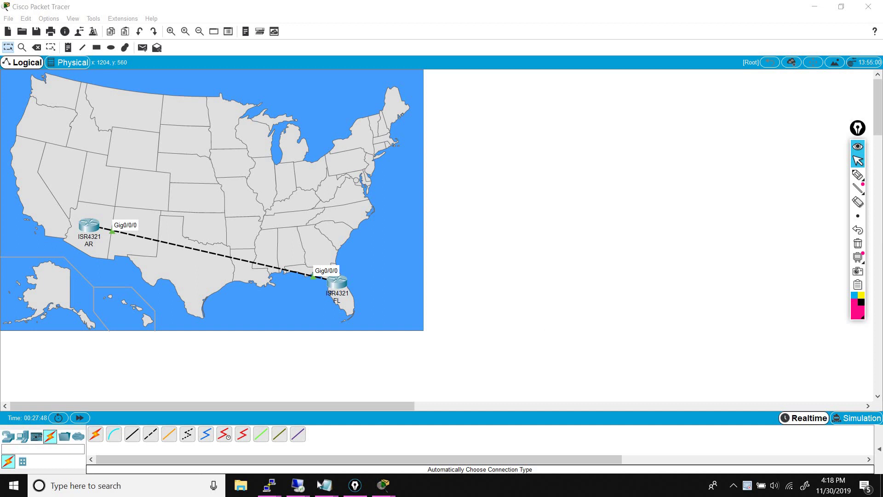
- Switch to the Notepad window containing the EIGRP - Lab 1 task description
mouse_move(326, 485)
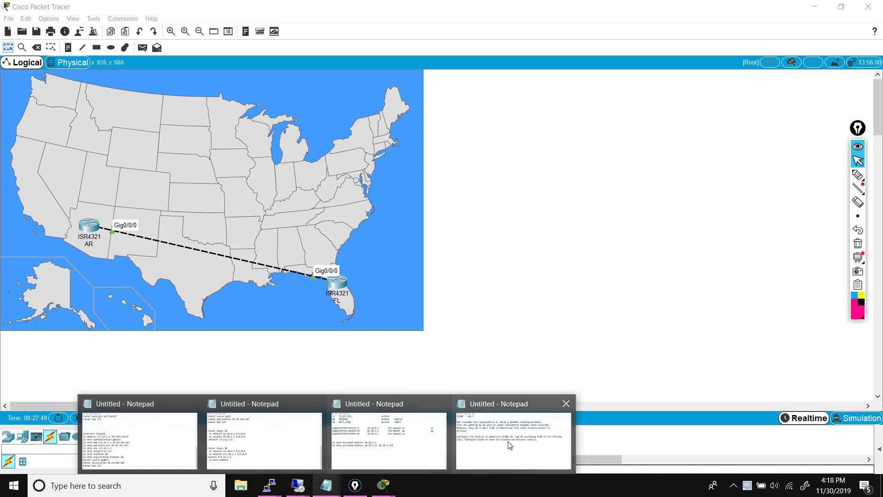
click(509, 445)
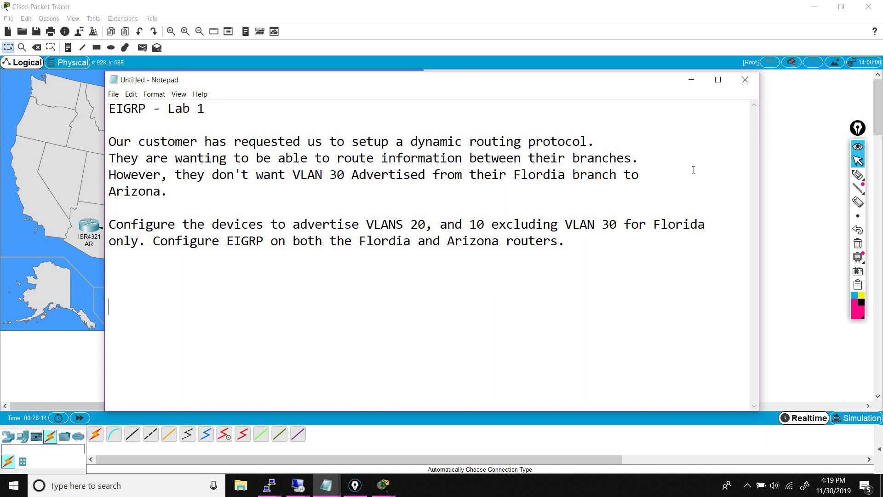
- Mark VLANs 20, 10 and 30 and the Florida and Arizona names in the task with the pen, and clear the marks
click(858, 174)
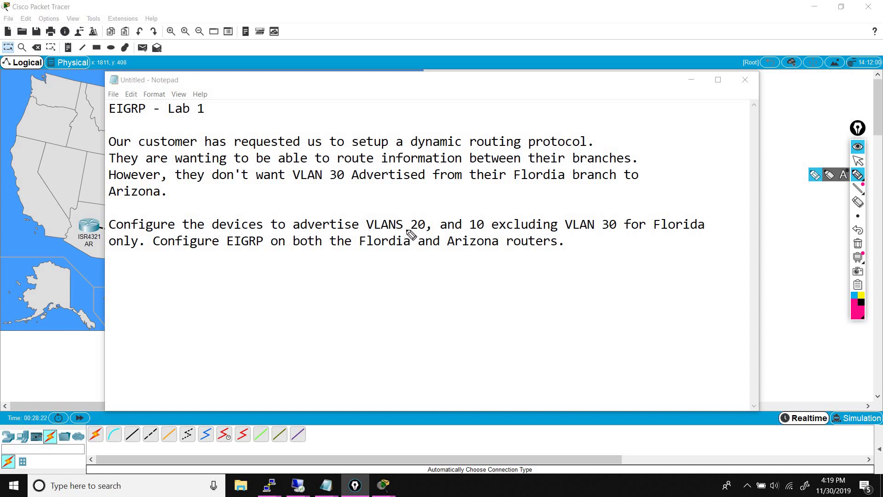
drag(410, 235, 484, 229)
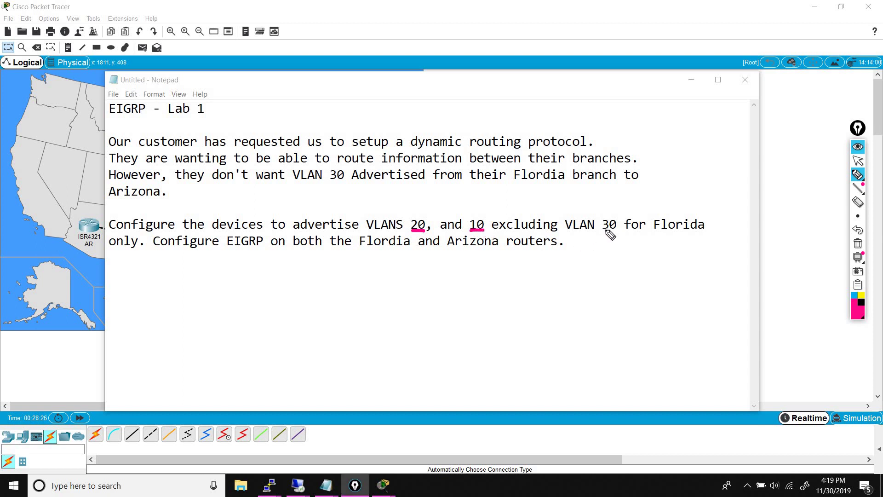
drag(602, 230, 619, 230)
drag(367, 255, 383, 254)
drag(469, 252, 480, 252)
mouse_move(665, 212)
mouse_down()
mouse_move(685, 233)
mouse_move(660, 247)
mouse_up()
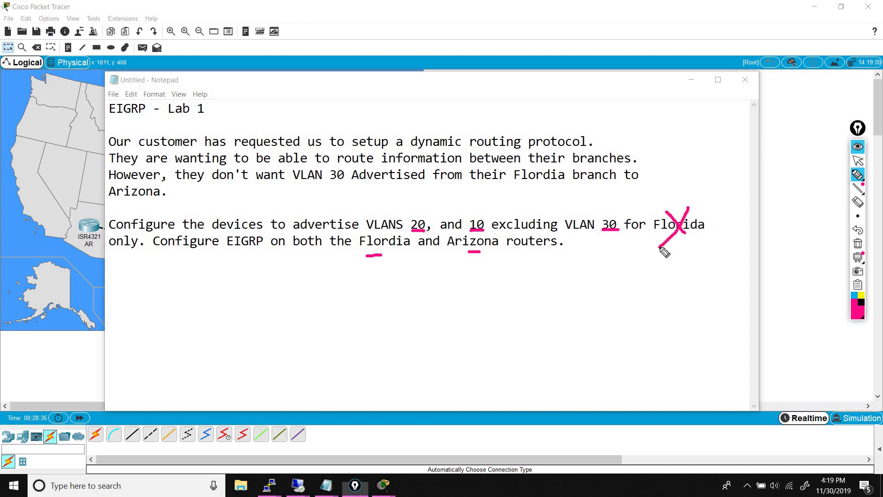
drag(469, 259, 481, 259)
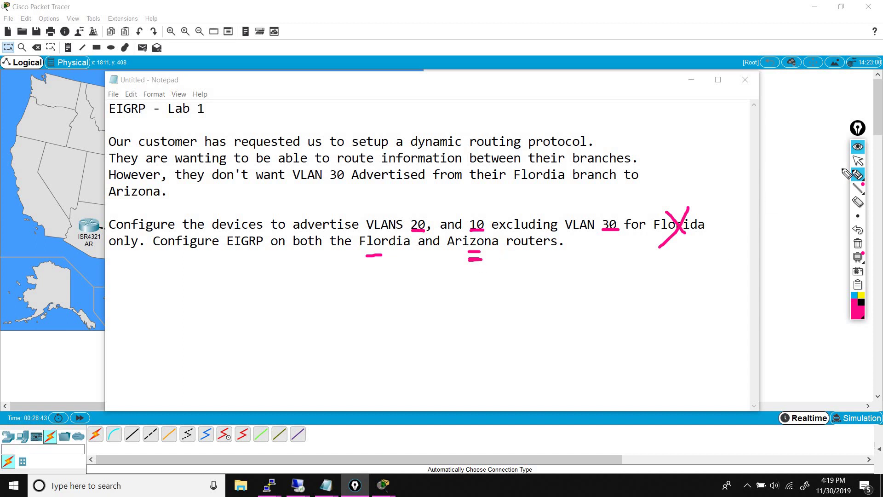
click(857, 161)
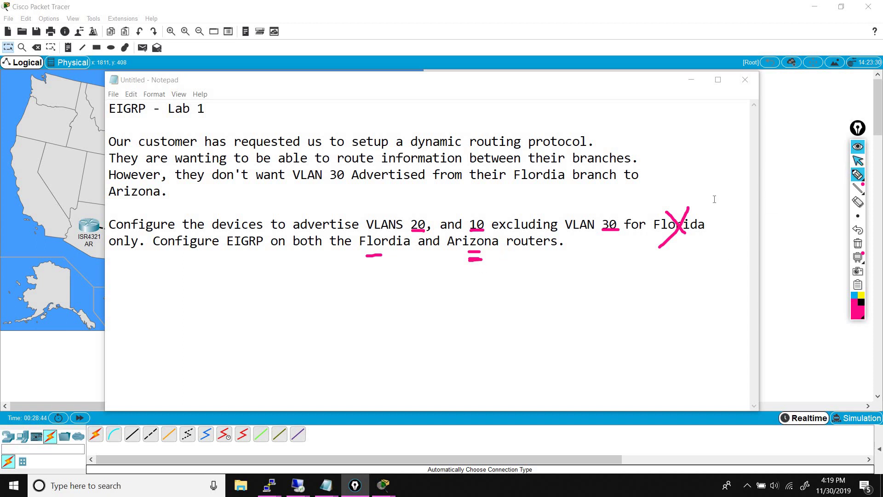
key(ctrl+shift+7)
- Add the lines AS, K and Mask to the notes below the task description
click(575, 242)
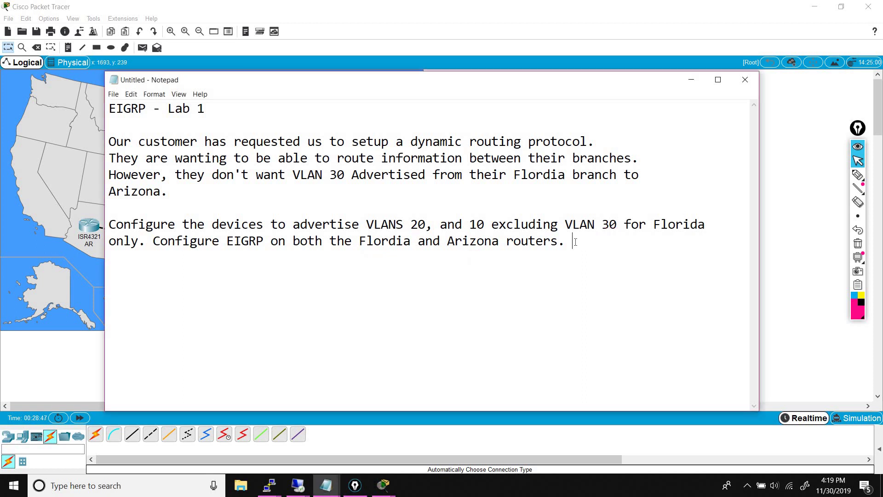
key(Return)
key(Return)
key(Return)
text(AS)
key(Return)
text(K)
key(Return)
text(Mask)
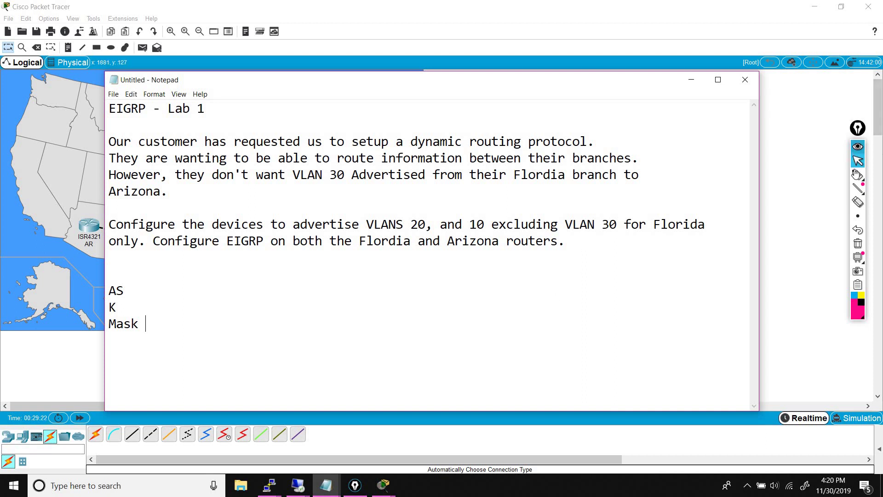
- Draw a pen check mark beside the AS, K and Mask lines and undo it
click(857, 174)
mouse_move(154, 320)
mouse_down()
mouse_move(162, 324)
mouse_move(194, 272)
mouse_up()
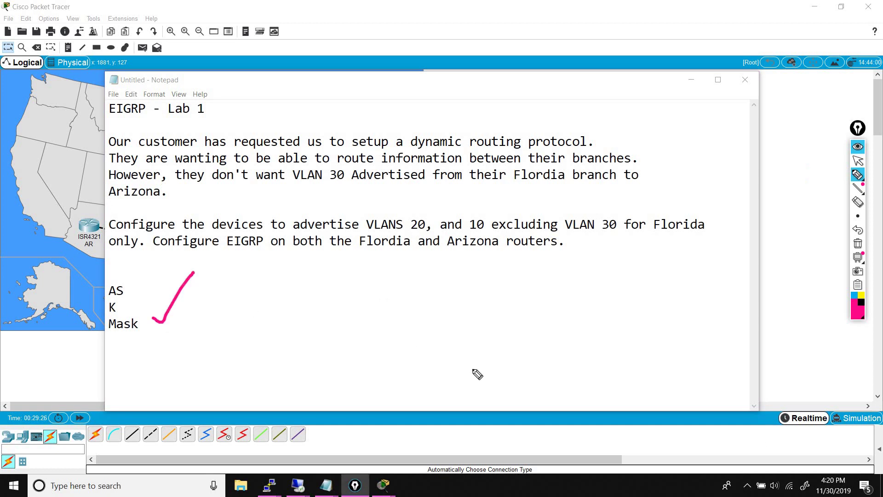
key(ctrl+z)
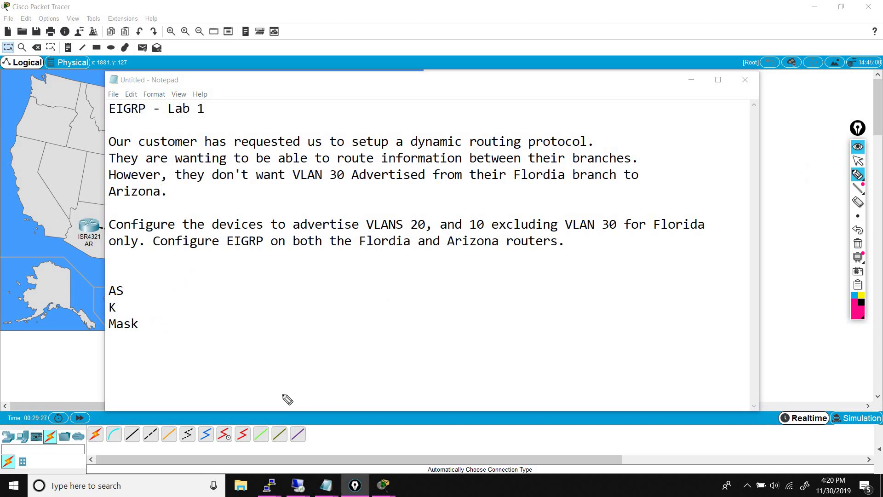
click(858, 161)
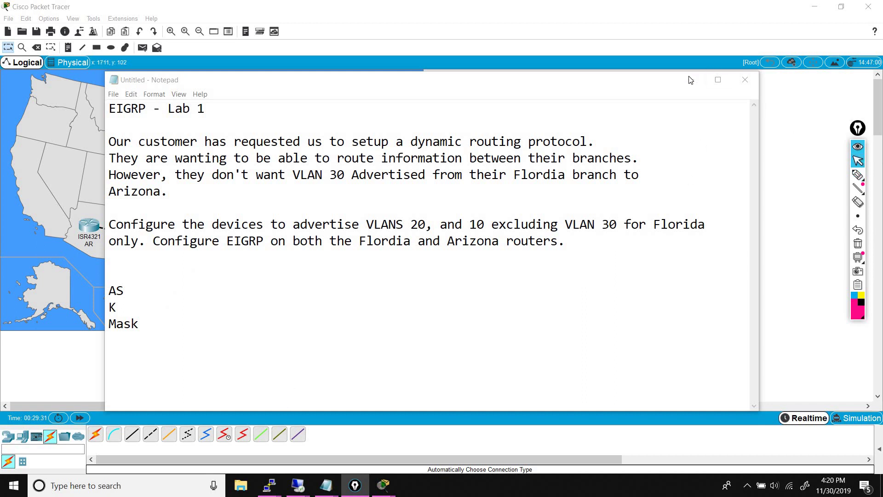
- Switch to Cisco Packet Tracer, open the FL router's CLI and enter privileged EXEC mode with en
key(alt+Tab)
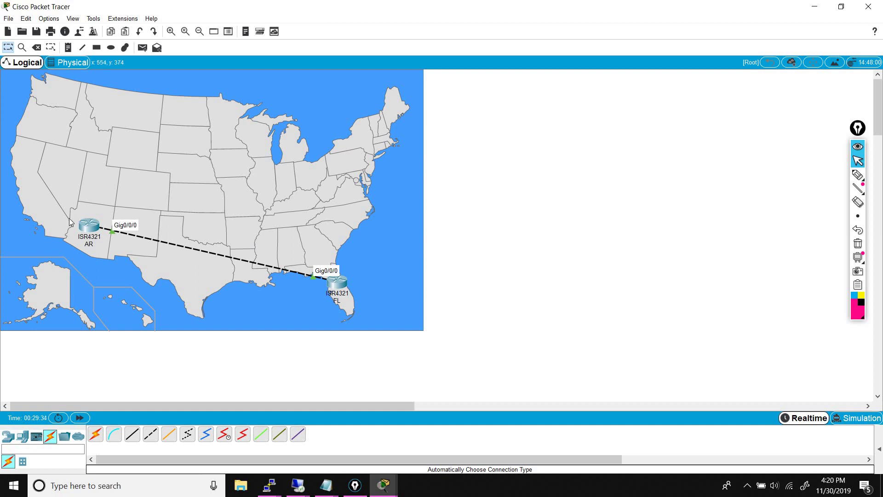
click(344, 284)
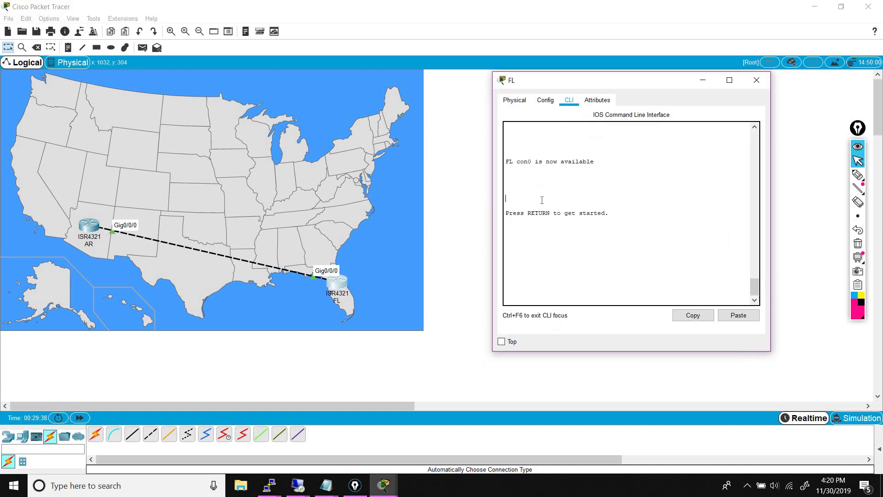
key(Return)
key(Return)
key(Return)
key(Return)
key(Return)
key(Return)
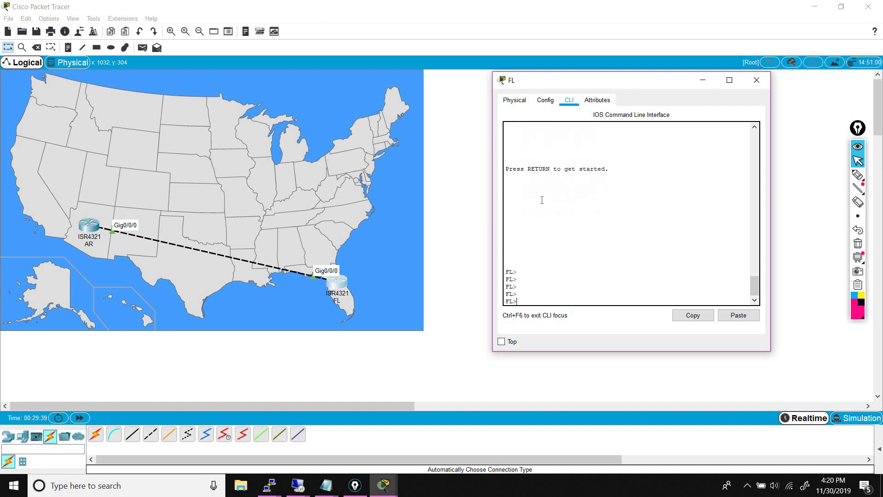
text(en)
key(Return)
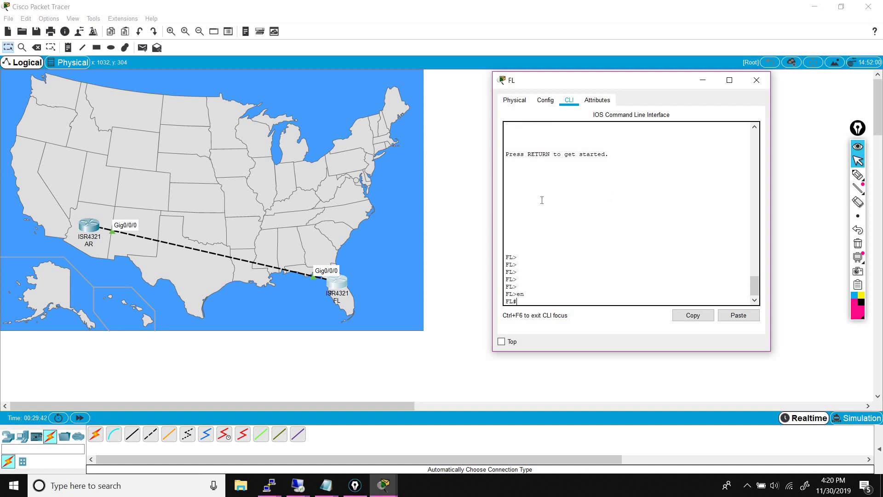
- Check the FL router for configured routing protocols with show ip protocols
text(show ip pro)
key(Tab)
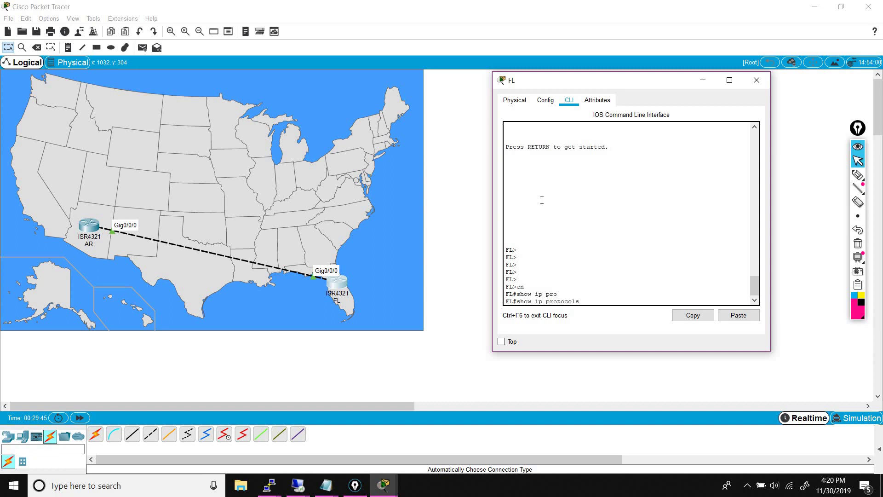
key(Return)
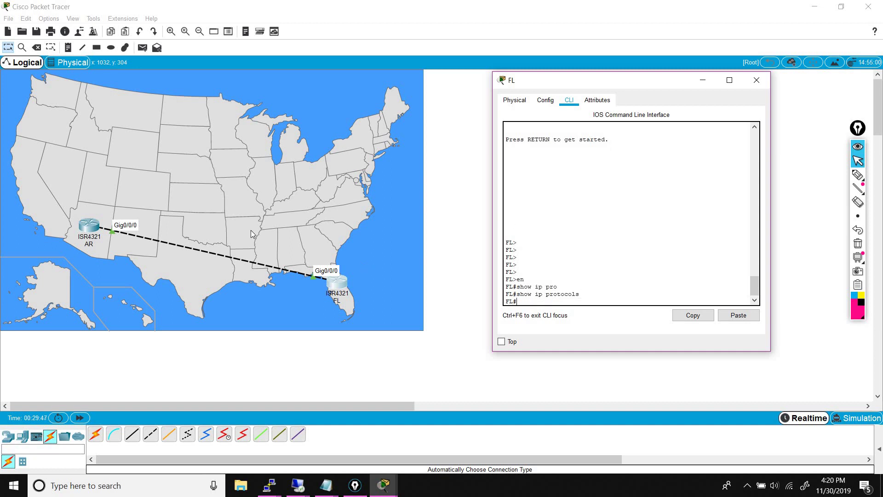
- Open the AR router's CLI and enter privileged EXEC mode with en
click(90, 225)
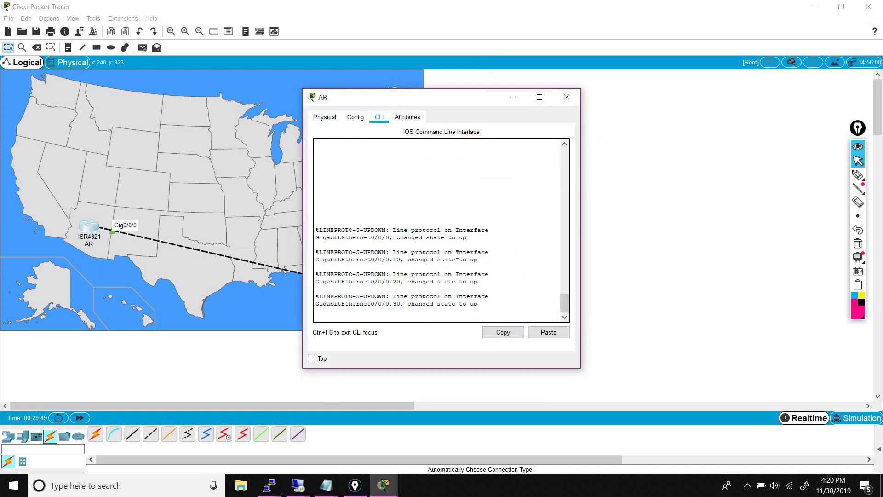
key(Return)
key(Return)
key(Return)
key(Return)
key(Return)
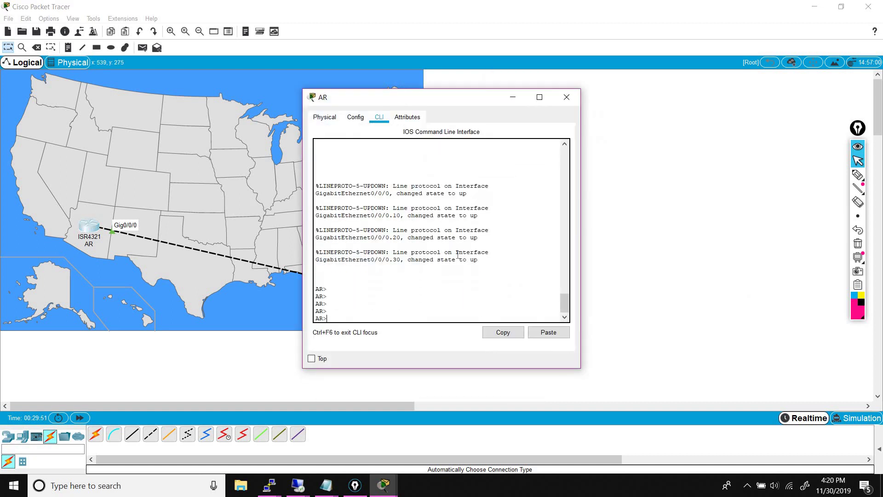
text(en)
key(Return)
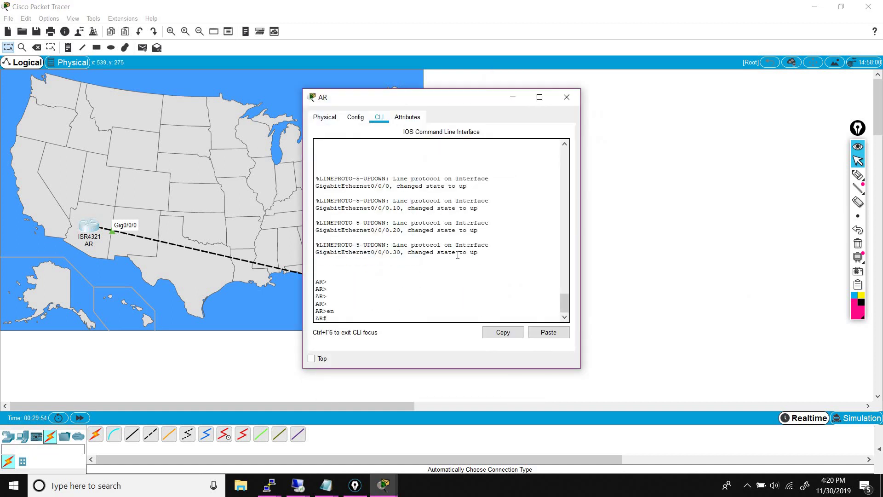
- Check the AR router for configured routing protocols with show ip protocols and minimize its window
text(show ip pr)
key(Tab)
key(Return)
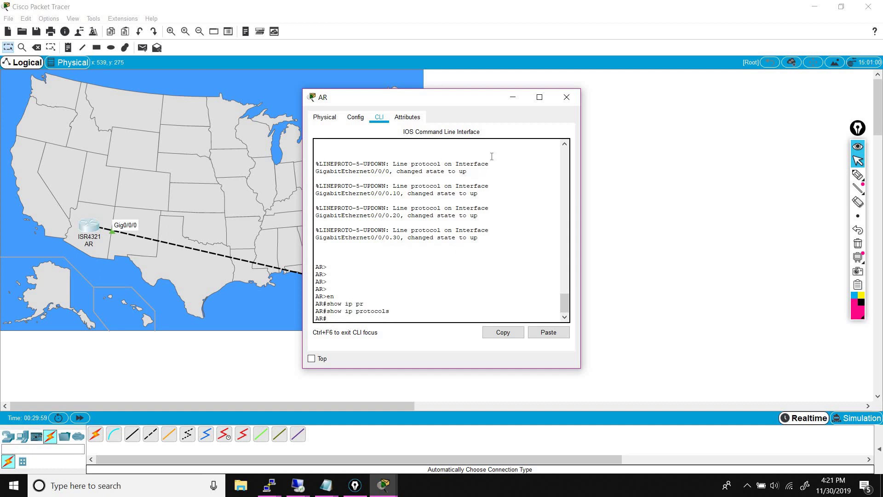
click(512, 100)
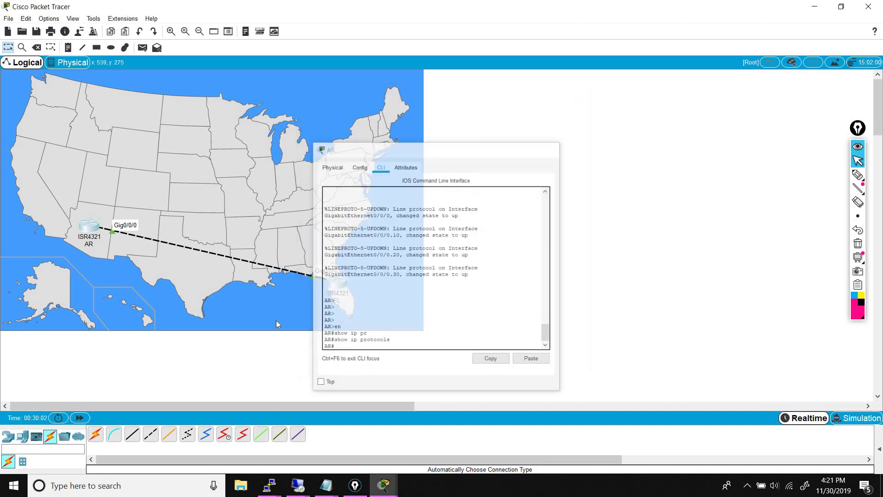
- List the FL router's interfaces with show ip int br and widen its window to fit the output table
click(349, 279)
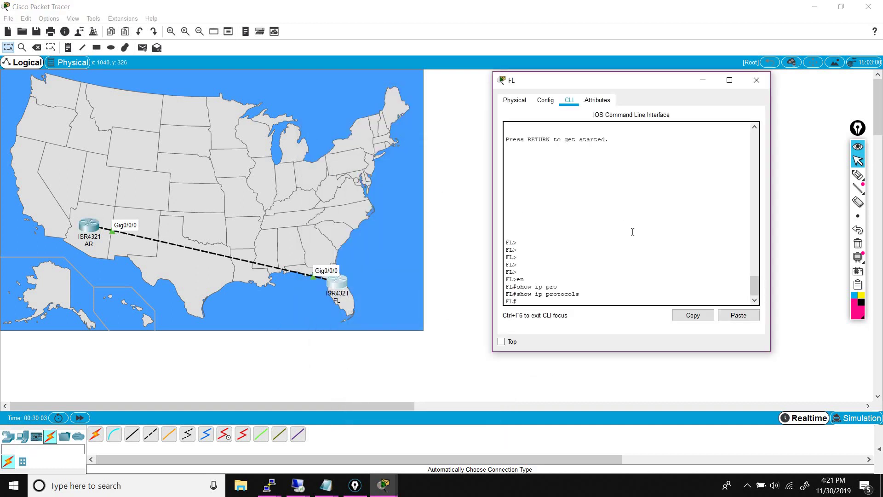
text(show ip int br)
key(Return)
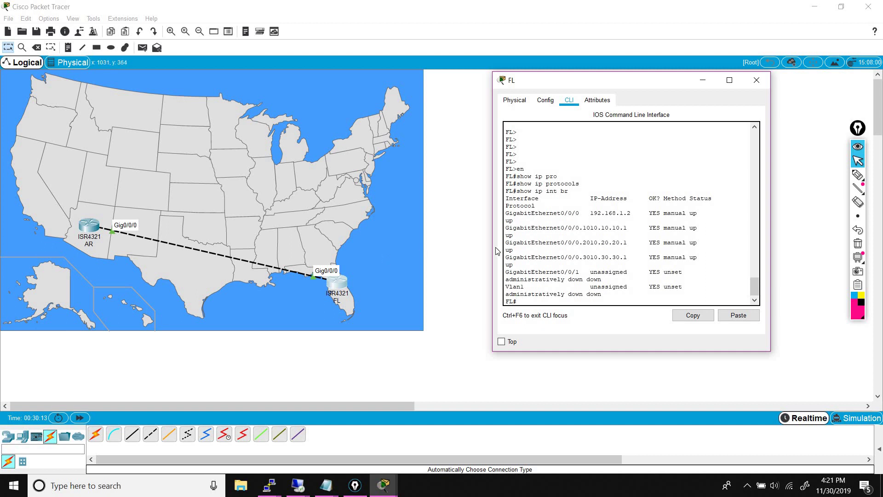
drag(492, 247, 353, 251)
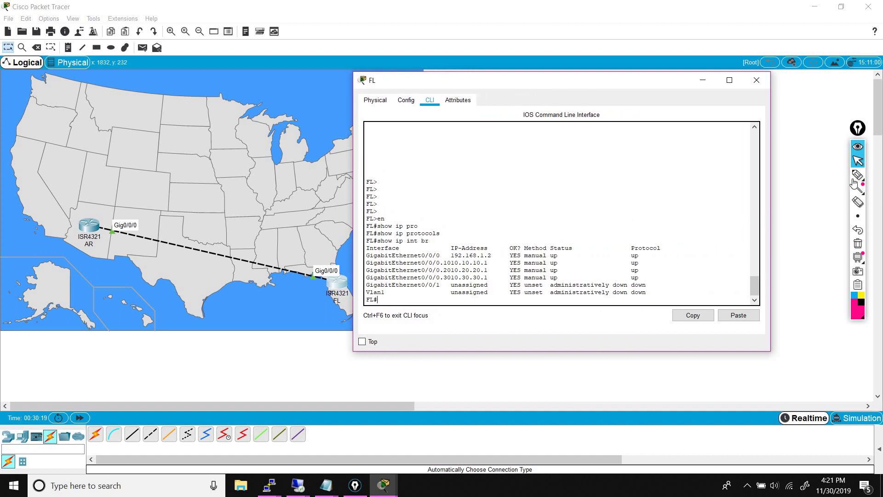
- Mark the subinterface addresses in the FL output and the FL router on the map with the pen, and clear the marks
mouse_move(856, 181)
click(818, 177)
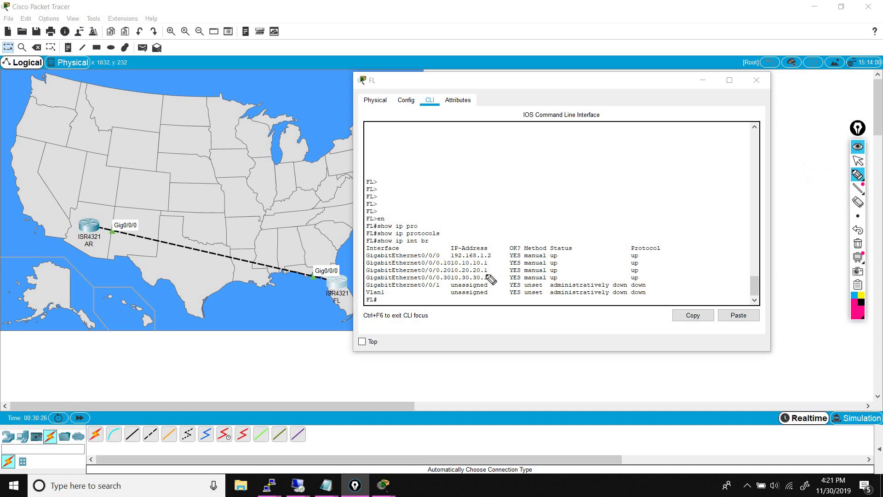
drag(493, 266, 493, 278)
drag(338, 273, 323, 274)
key(ctrl+shift+7)
click(857, 160)
- List the FL router's directly connected Cisco devices with show cdp neighbors
click(538, 222)
key(Return)
key(Return)
key(Return)
key(Return)
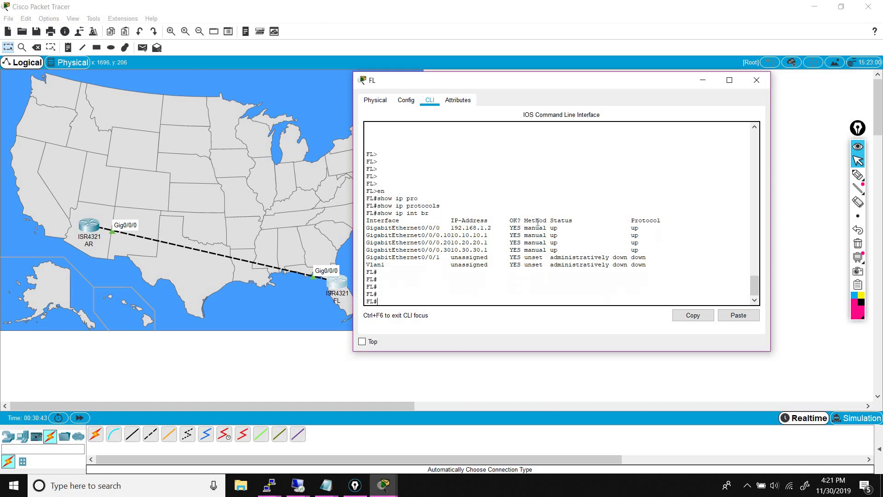
text(pi)
text(p ne)
key(Return)
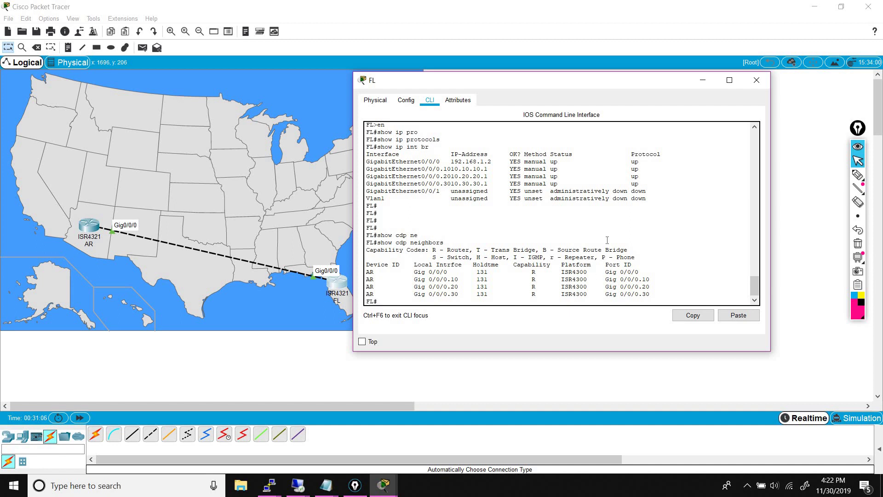
- Enter ping 192.168.1.1 at the FL router's prompt without running it yet
key(Return)
key(Return)
key(Return)
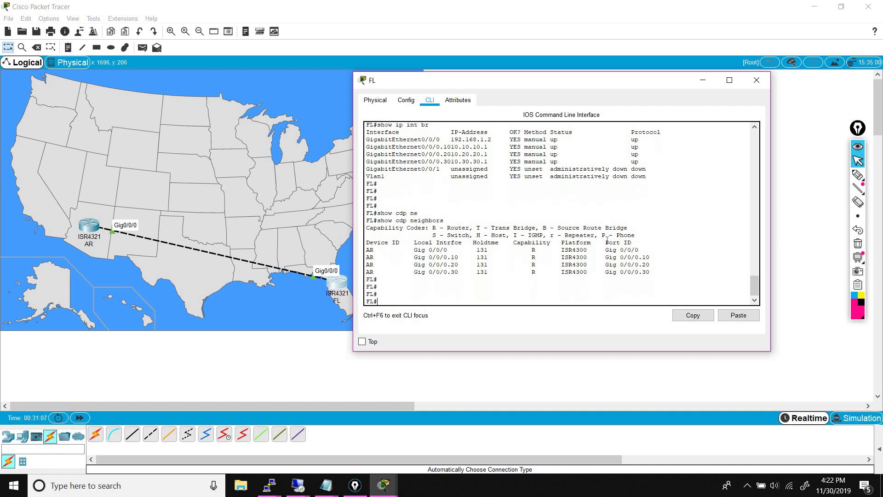
key(Return)
text(ping)
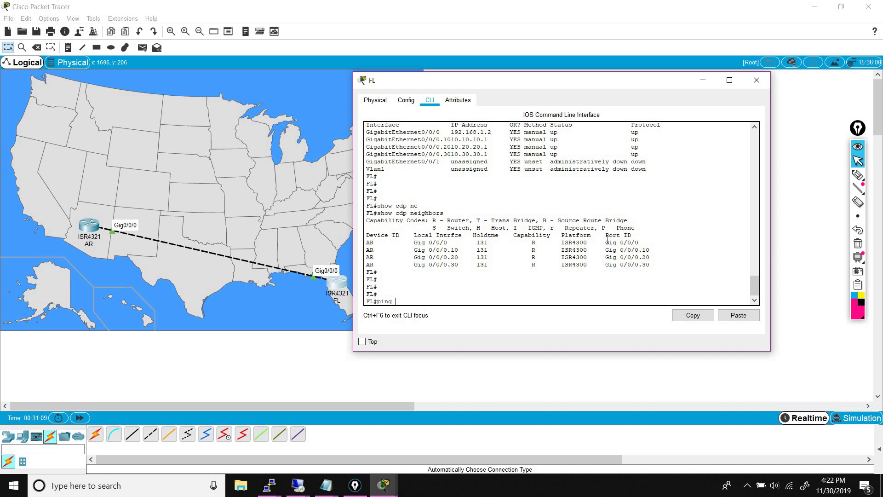
text( 192.168.1.1)
- Check the AR router's interface addresses with show ip int br and minimize its window
click(88, 225)
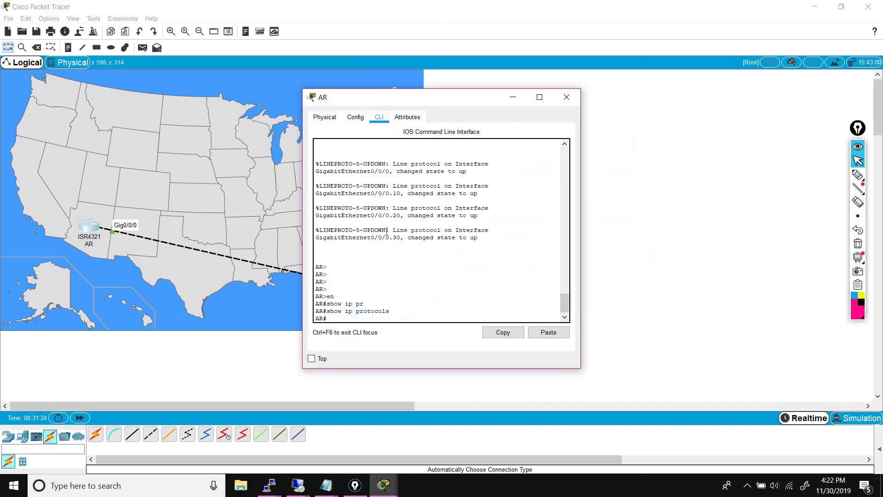
text(show ip int br)
key(Return)
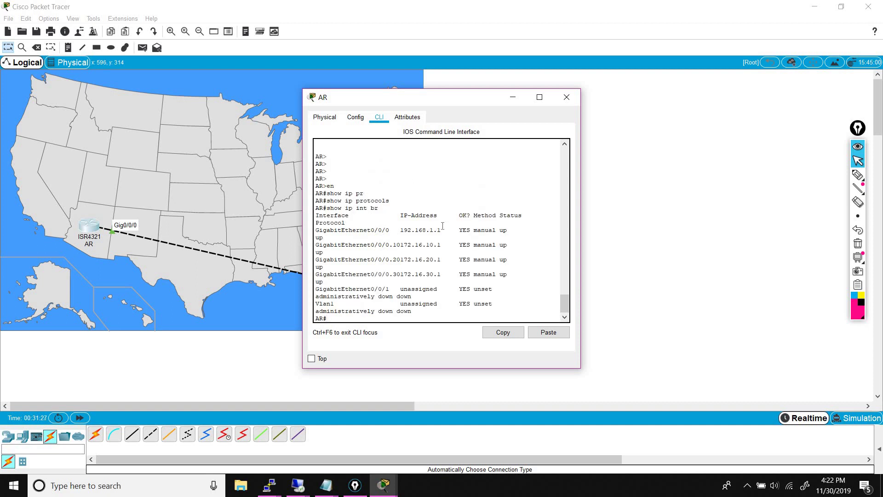
click(513, 97)
- Return to the FL router's CLI and run the prepared ping to 192.168.1.1
click(335, 285)
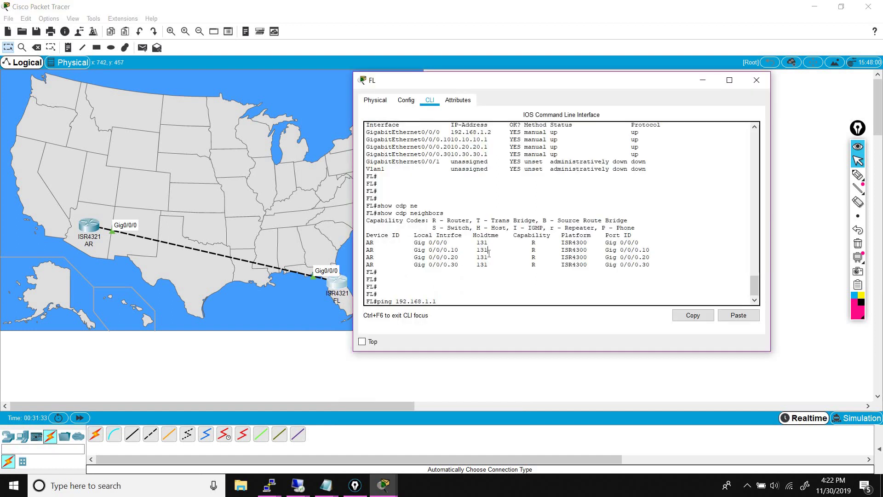
key(Return)
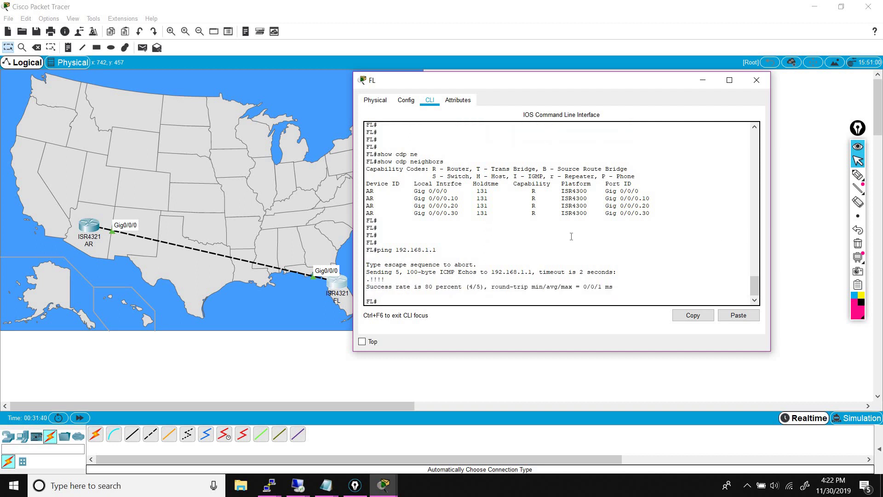
- Repeat the ping to 192.168.1.1 from FL and reread the EIGRP lab requirements in the Notepad notes
key(Up)
key(Return)
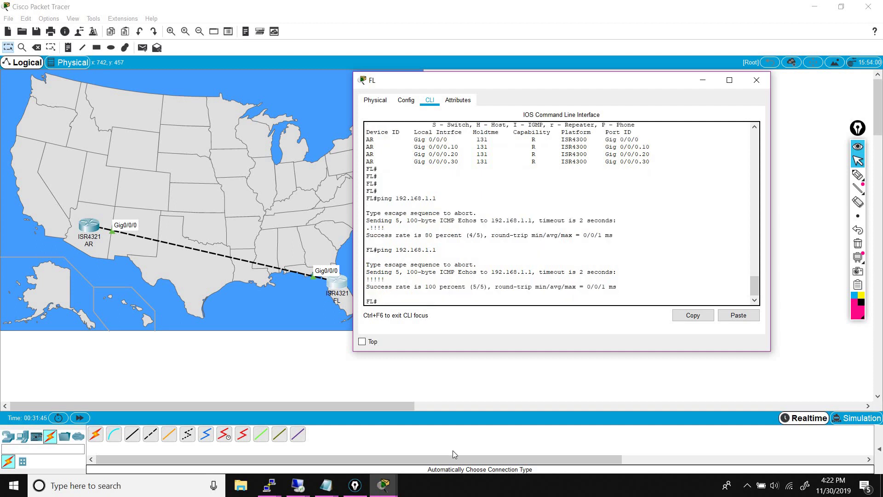
mouse_move(326, 485)
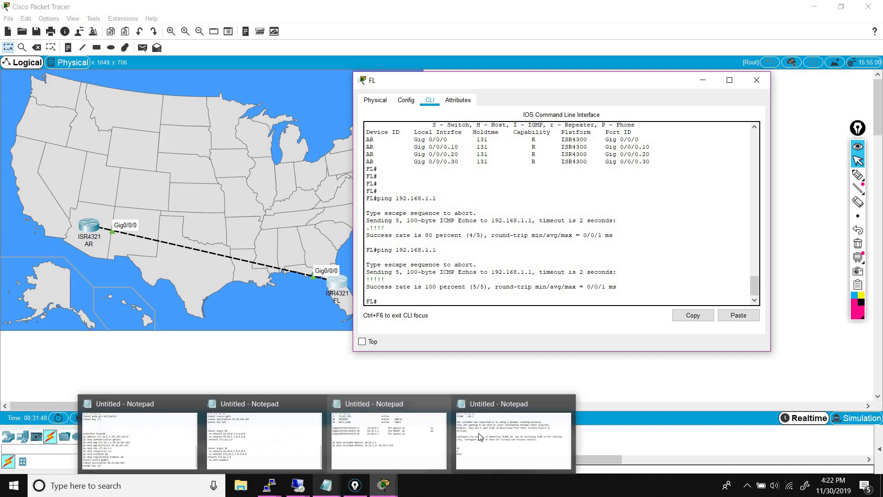
click(384, 437)
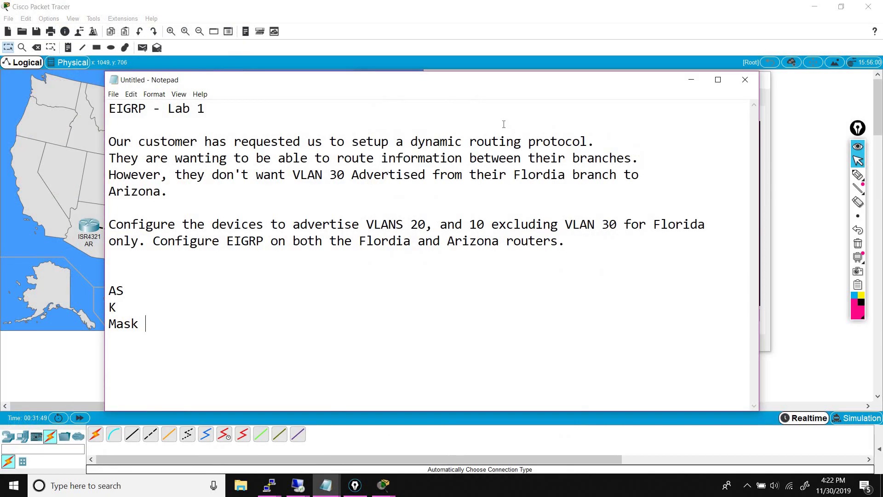
click(691, 79)
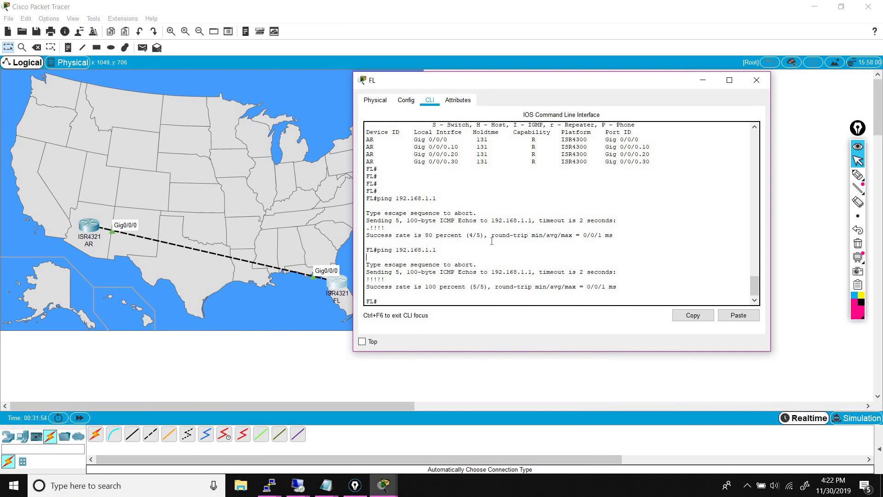
- Display the details of FL's subinterface g0/0/0.20 with show int g0/0/0.20
key(Return)
key(Return)
key(Return)
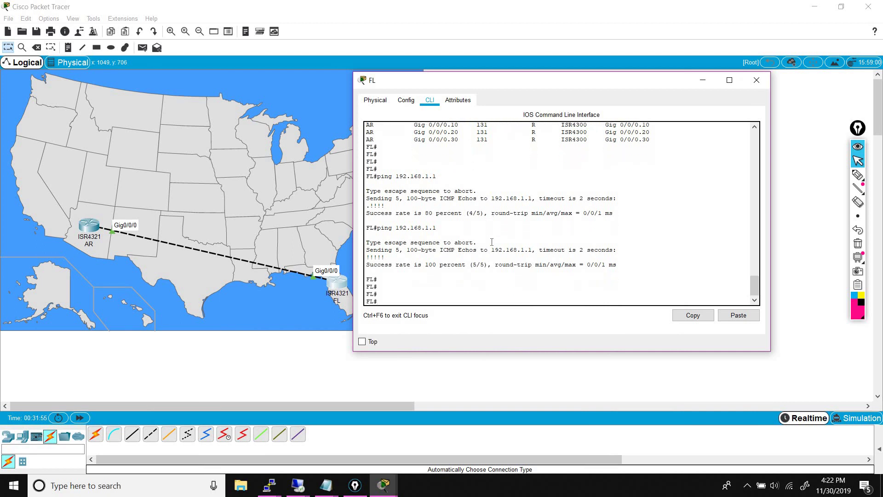
text(show int g0/0/0.20)
key(Return)
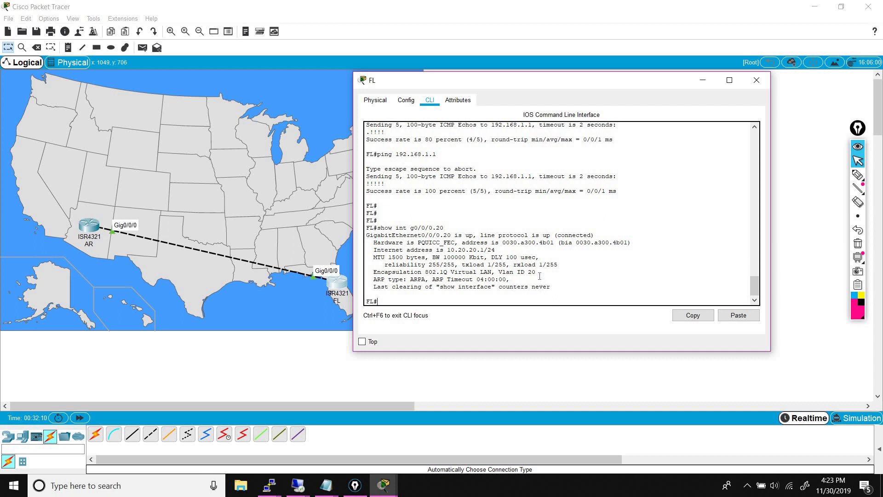
- Underline the 802.1Q encapsulation and the VLAN ID in the subinterface output with the annotation pen
click(857, 175)
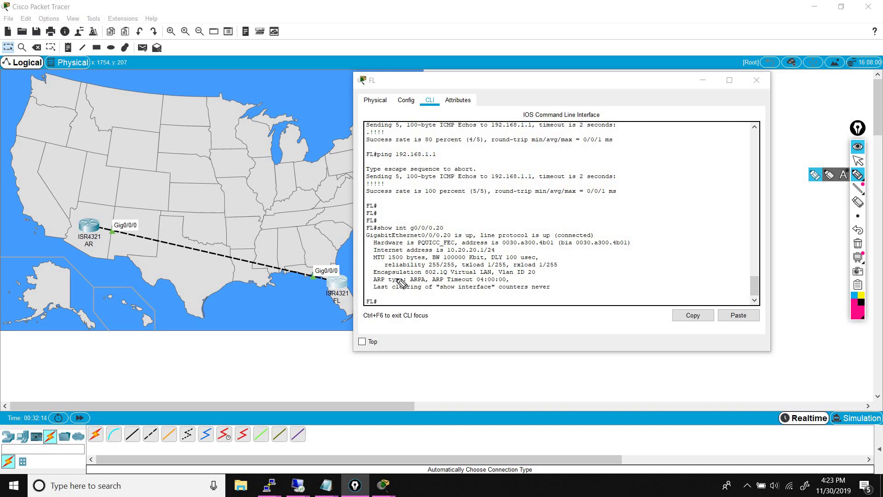
drag(427, 274, 444, 274)
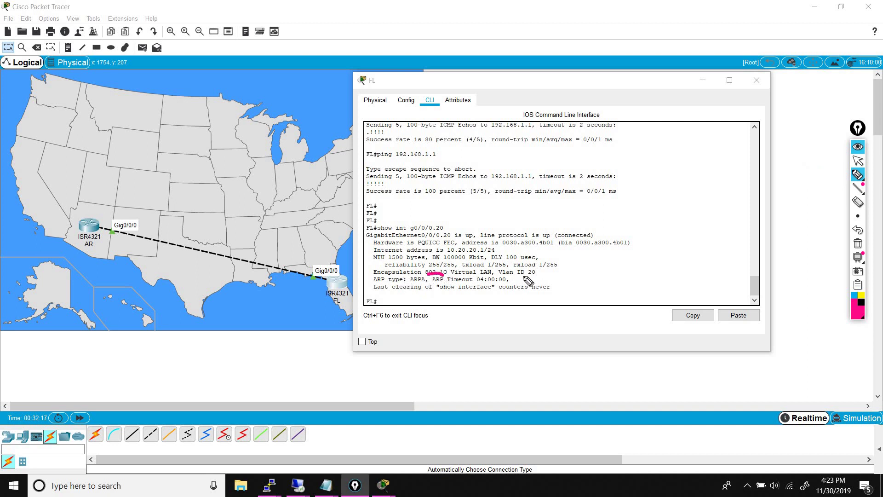
drag(528, 275, 536, 275)
click(855, 162)
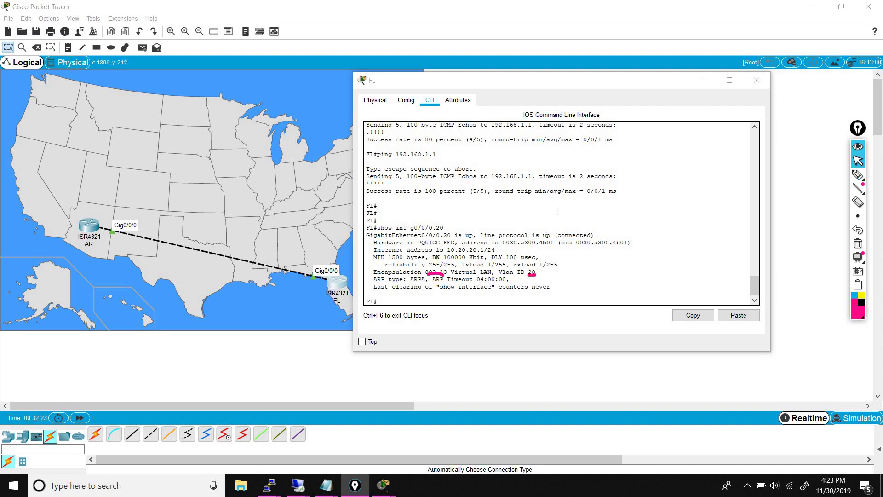
- Enter global configuration mode on FL and start EIGRP with autonomous system number 30, consulting the router command's inline help
click(390, 301)
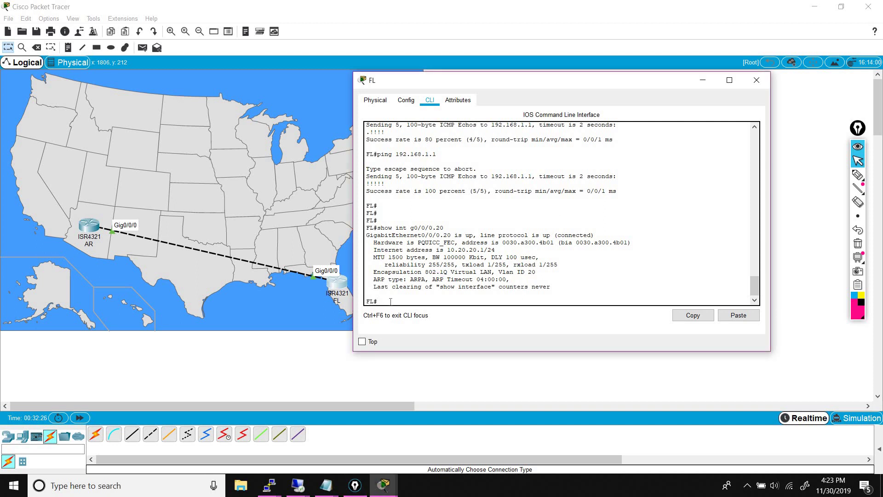
text(conf t)
key(Return)
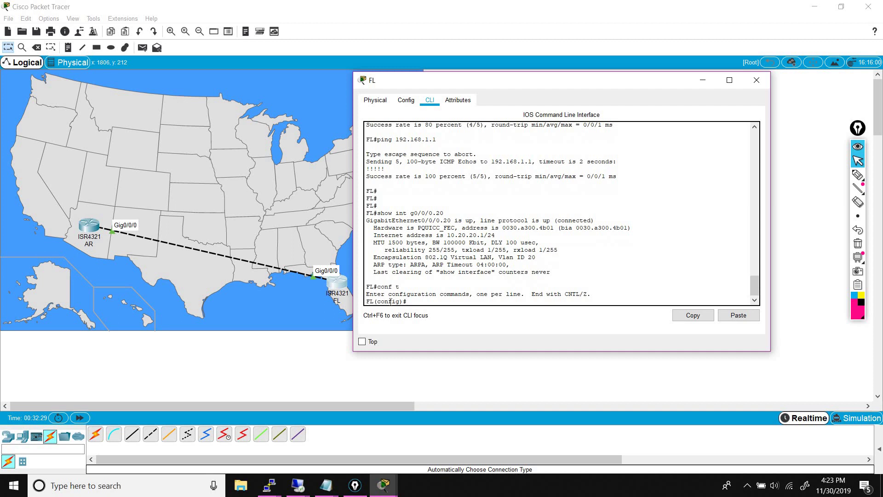
text(router ?)
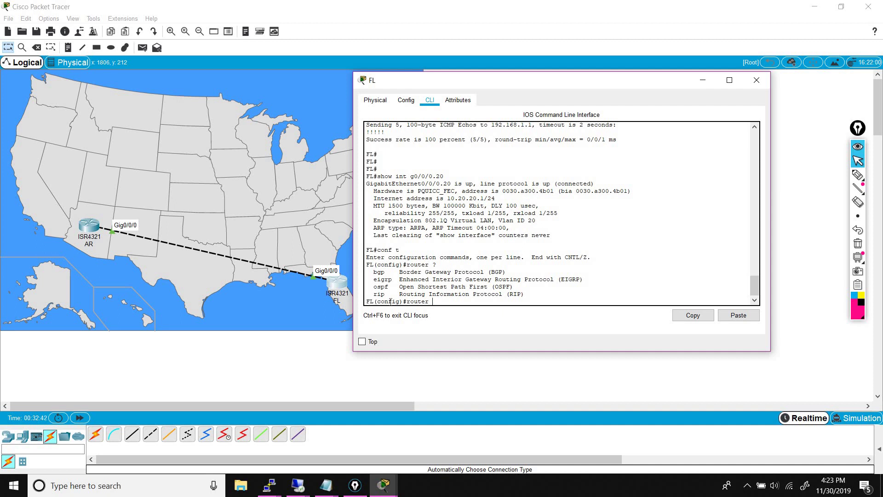
text(ei)
key(Tab)
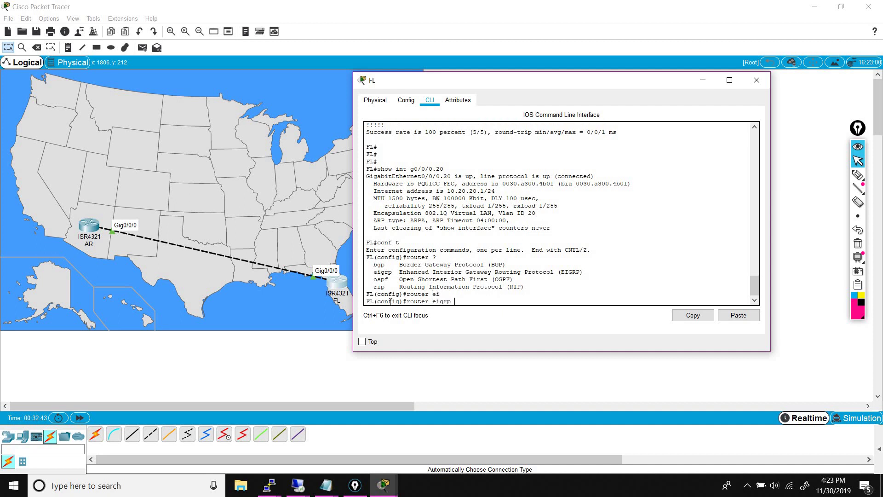
text(?)
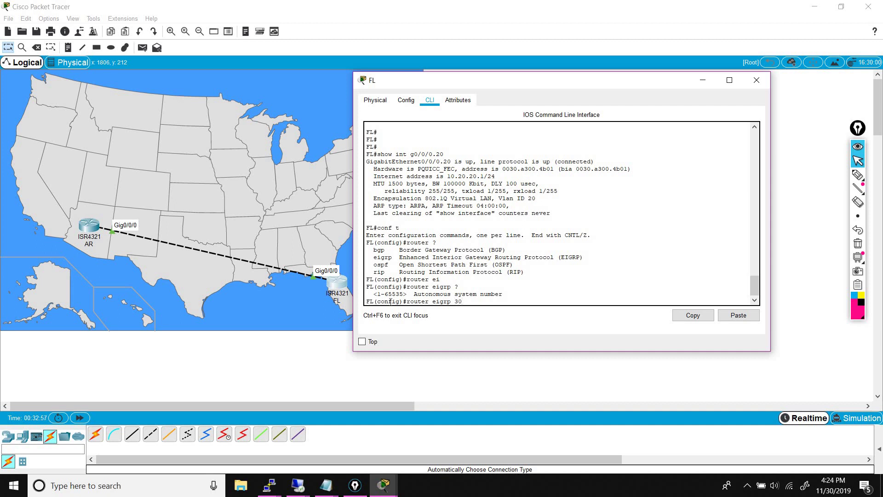
key(Return)
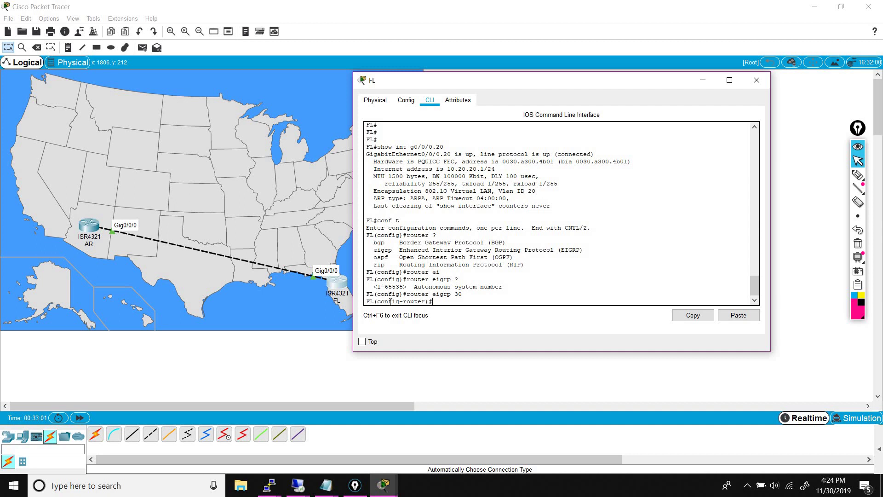
- List the EIGRP configuration commands and prepare network 10.0.0.0, checking the inline help for its arguments
text(?)
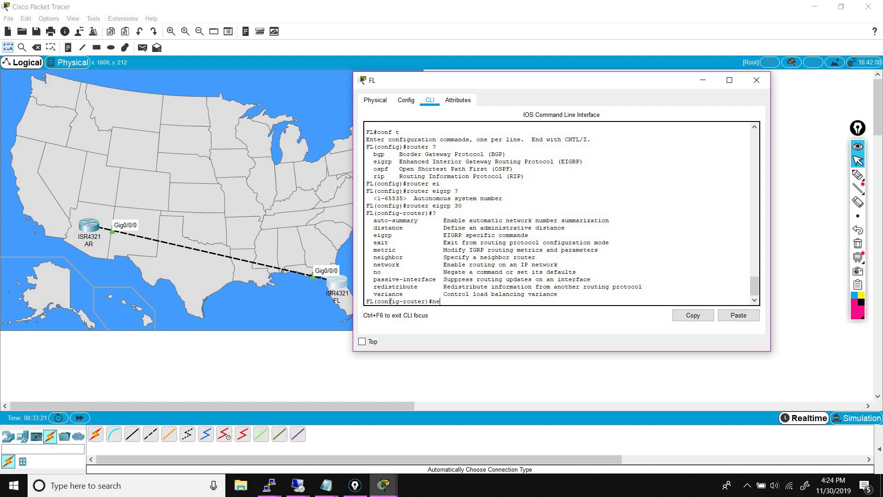
text(ytwo)
key(Tab)
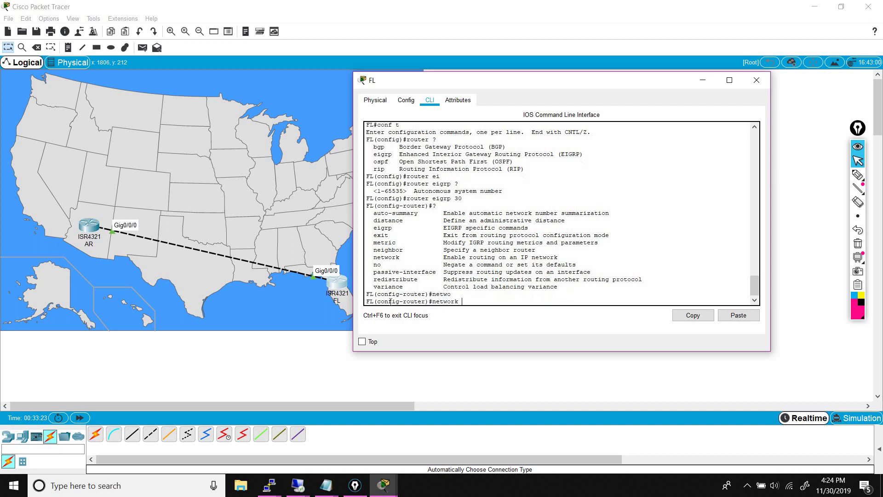
text(?)
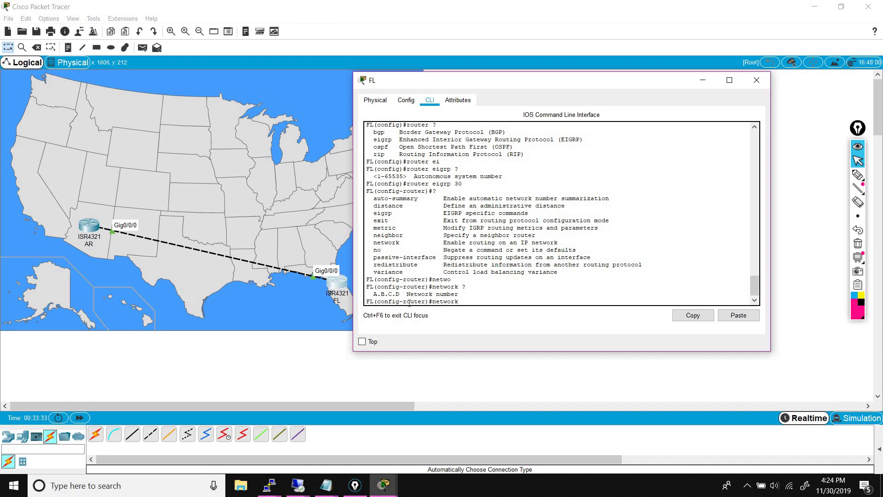
text(10.0.0.0 ?)
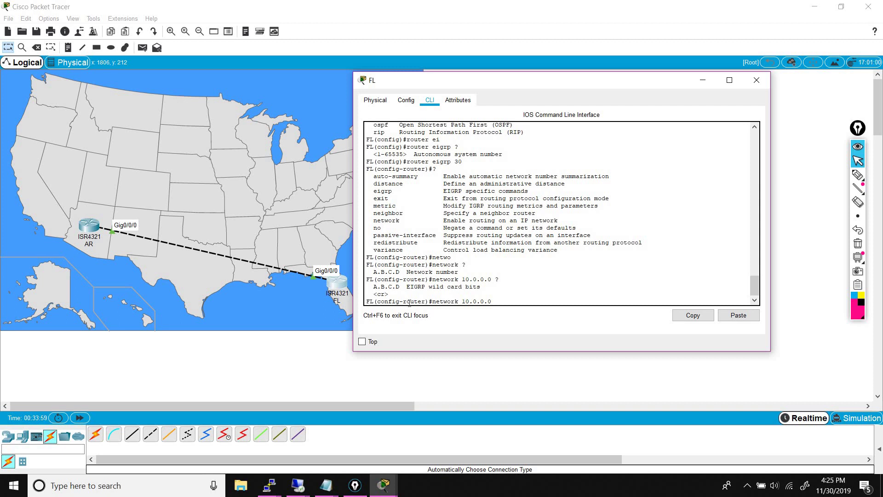
- Mark the wildcard bits option in the help output and run network 10.0.0.0 without a wildcard mask
click(856, 175)
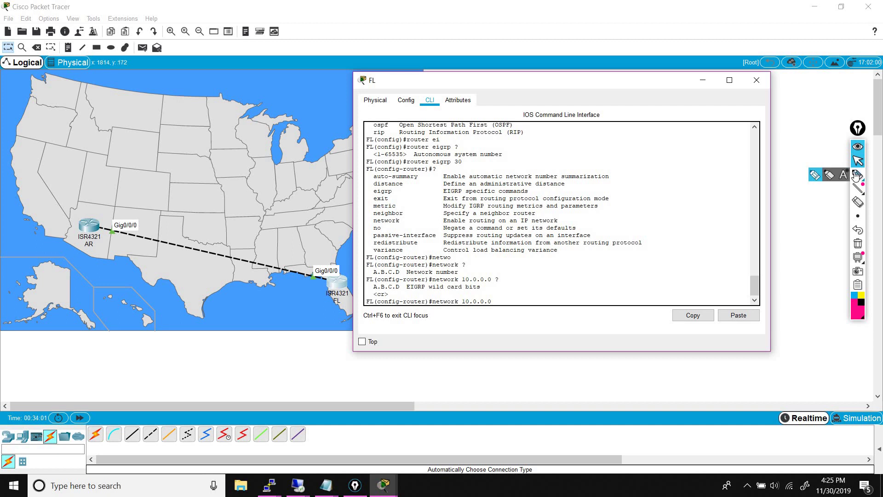
drag(406, 289, 418, 290)
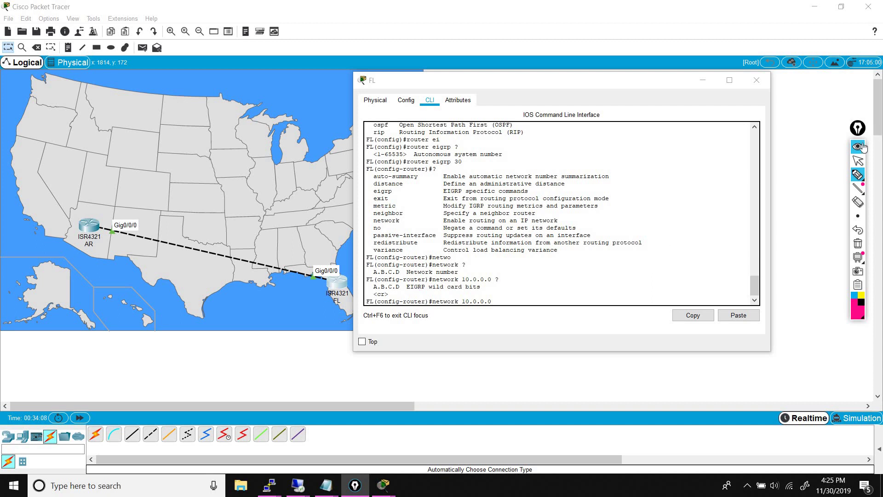
click(858, 161)
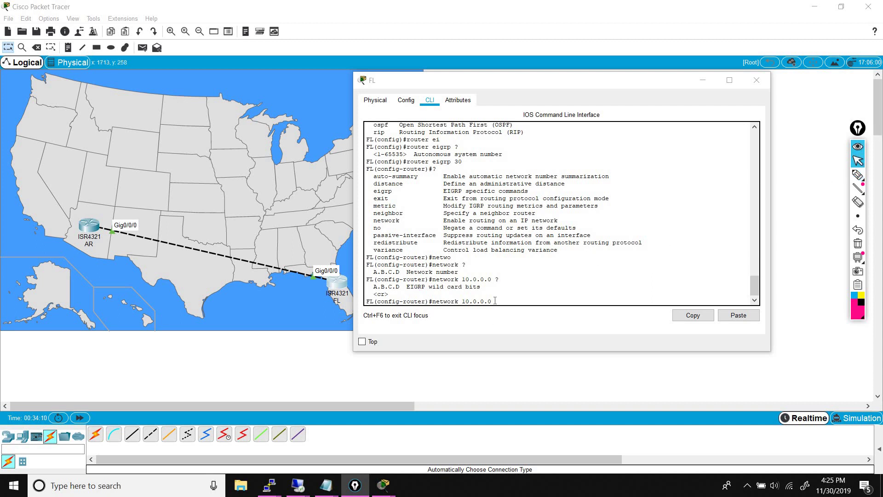
click(494, 301)
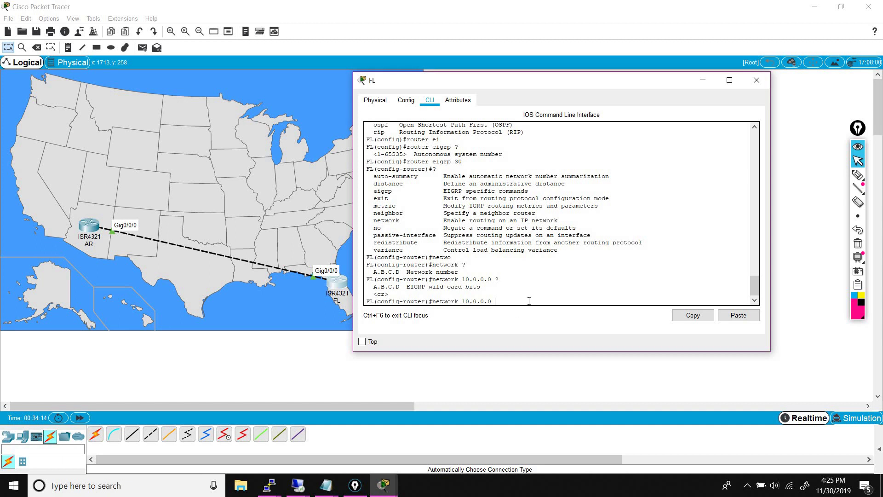
key(Return)
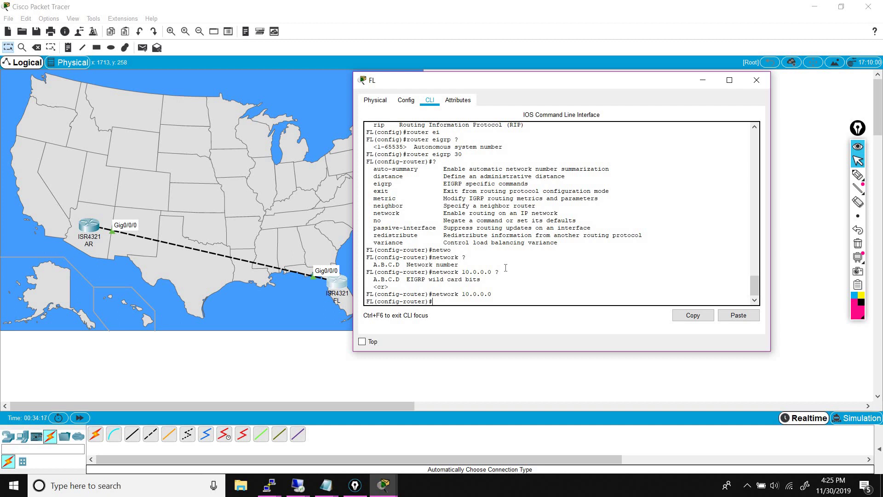
- Underline auto-summary in the list of EIGRP configuration commands with the annotation pen
click(857, 177)
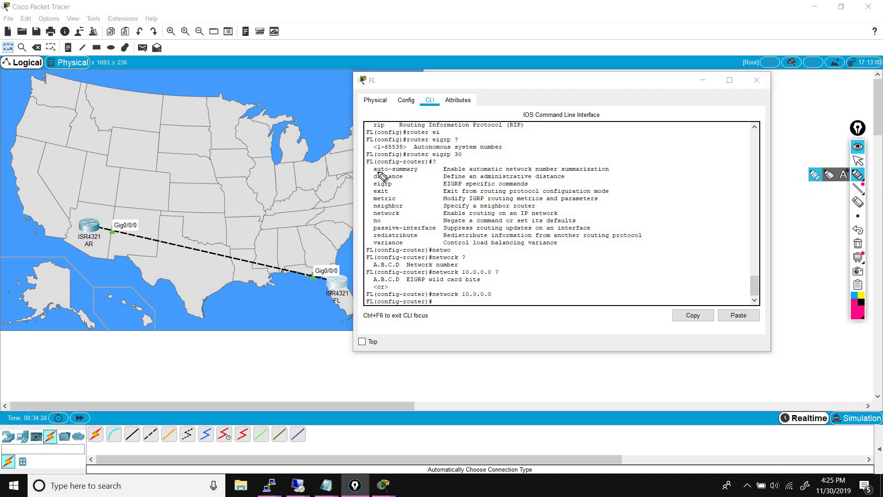
drag(388, 172, 376, 170)
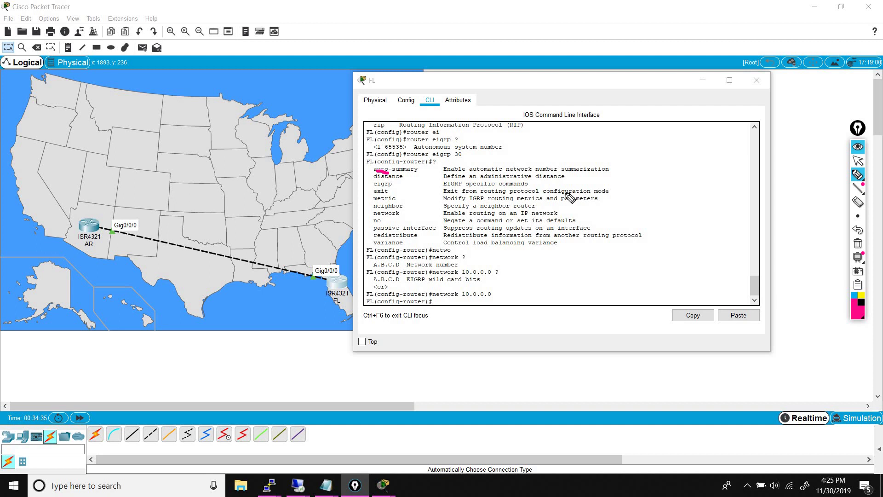
click(858, 160)
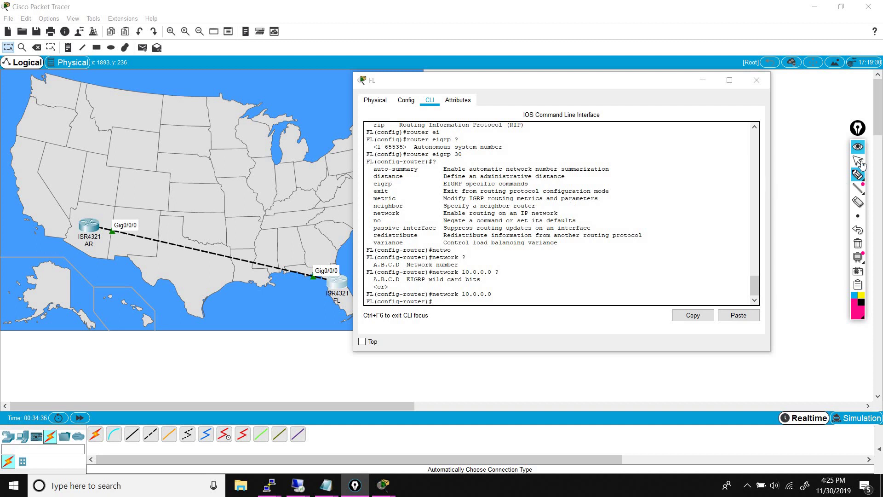
- Disable automatic network summarization for EIGRP 30 on FL with no auto-summary
click(483, 298)
text(n)
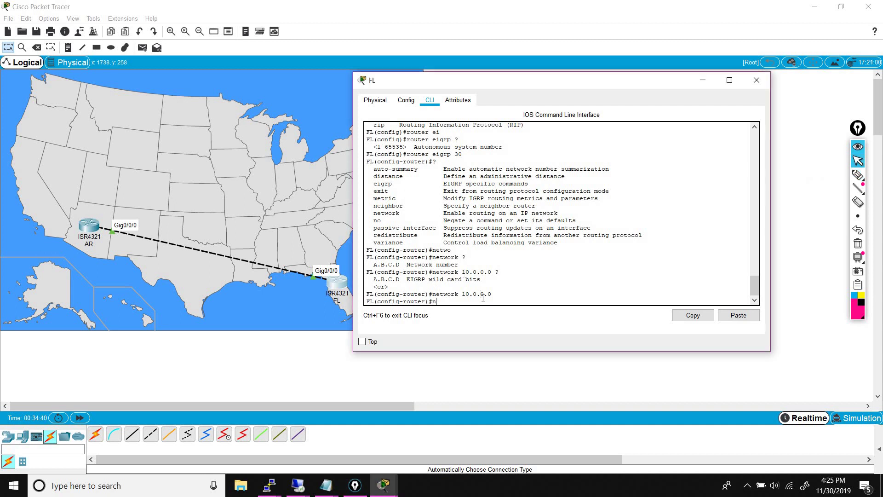
text(o auto)
key(Tab)
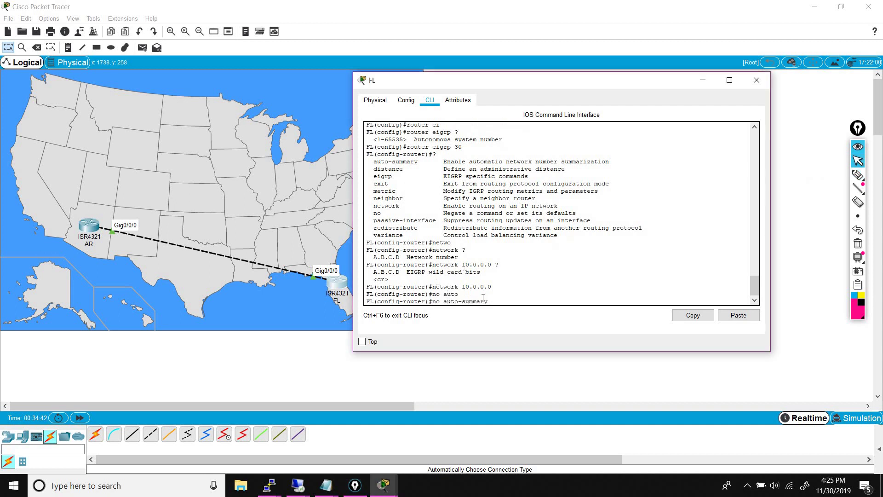
key(Return)
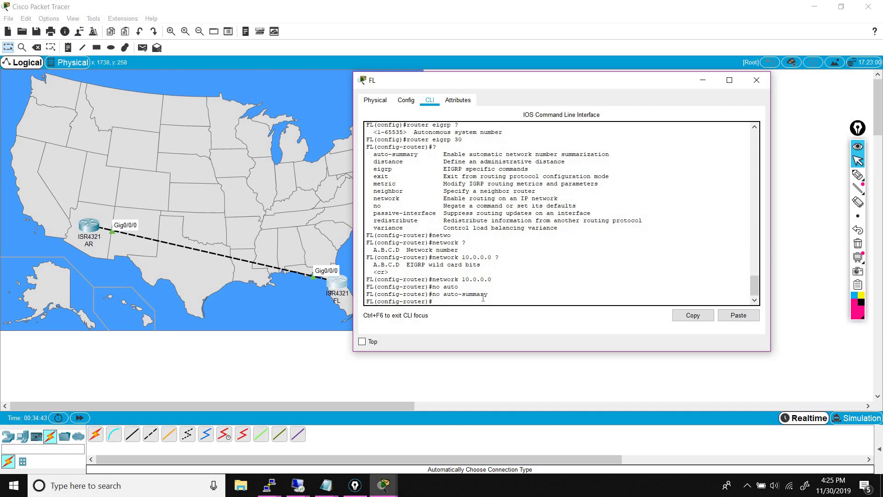
- Return to FL's privileged EXEC prompt and display the routing settings with show ip protocols
text(exit)
key(Return)
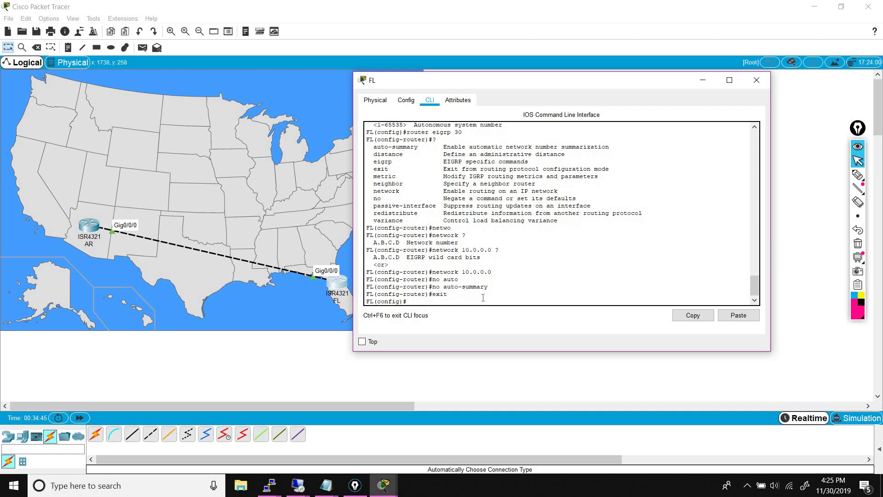
text(s)
key(ctrl+z)
key(Return)
text(sho)
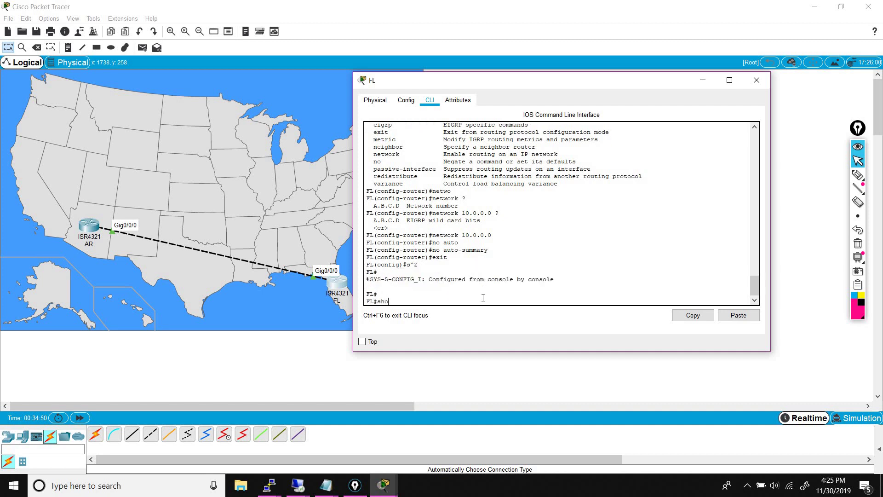
text(w ip pr)
key(Tab)
key(Return)
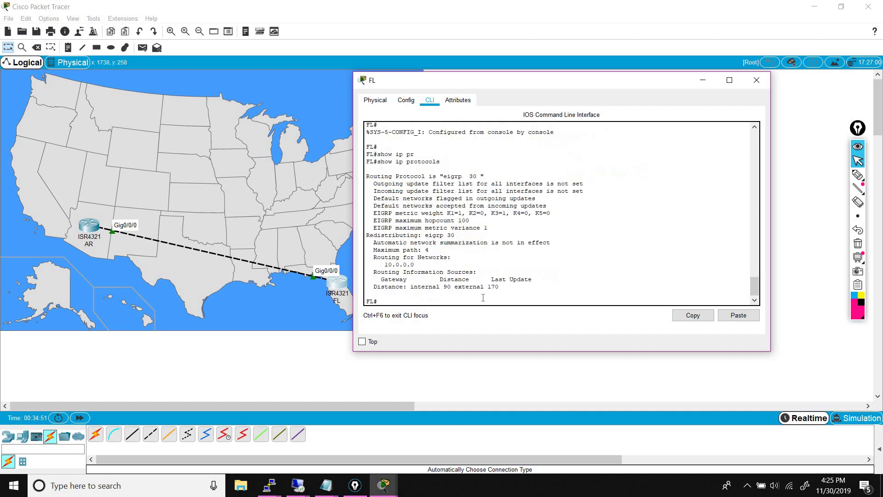
- Highlight the EIGRP autonomous system number 30 in FL's show ip protocols output with the highlighter
click(857, 175)
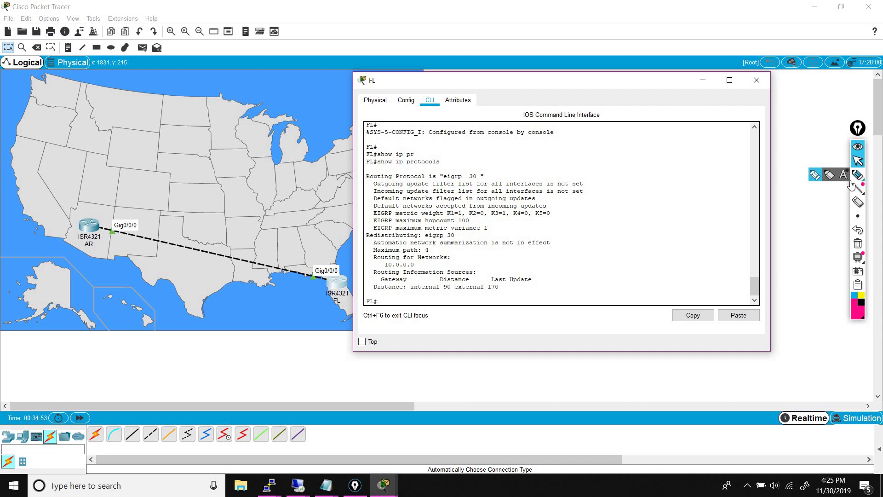
click(830, 176)
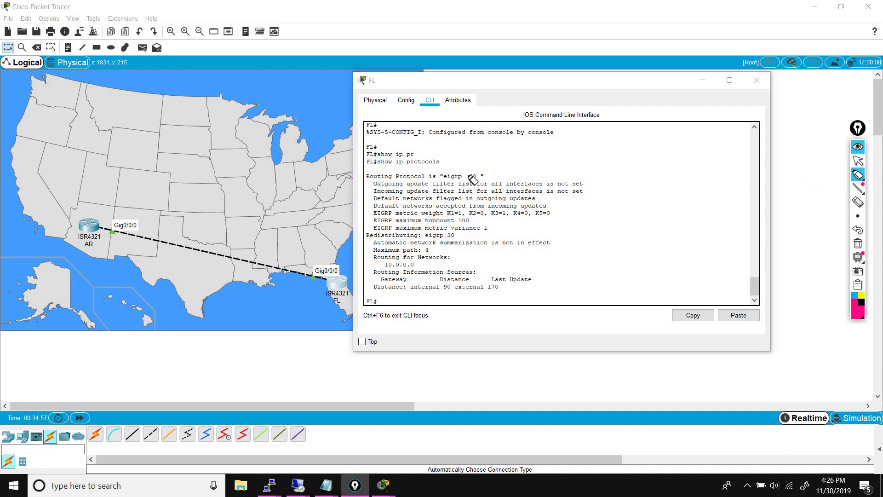
drag(469, 176, 477, 176)
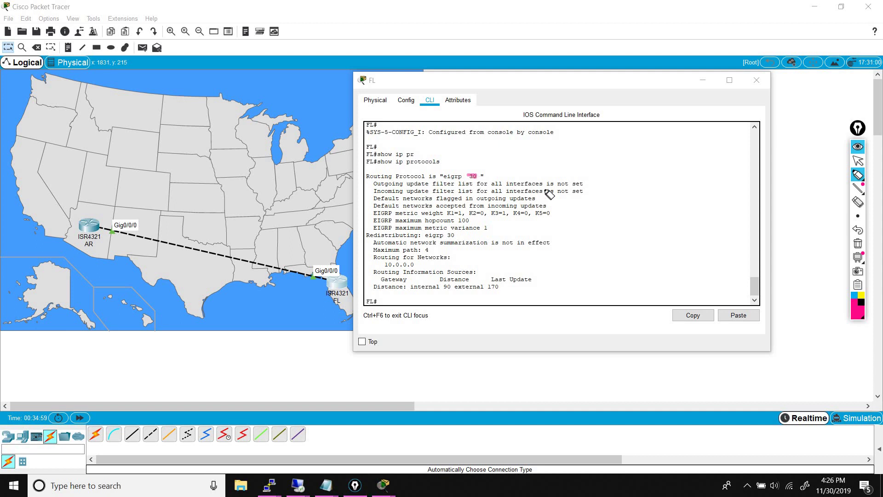
- Enlarge the highlighter, mark the metric variance, the K-value weights and network 10.0.0.0, and clear all marks
click(857, 216)
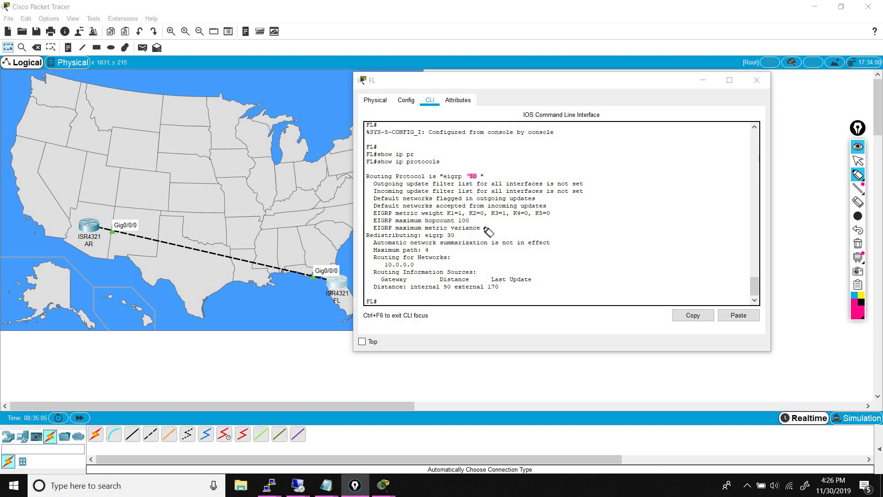
click(484, 228)
drag(453, 216, 553, 212)
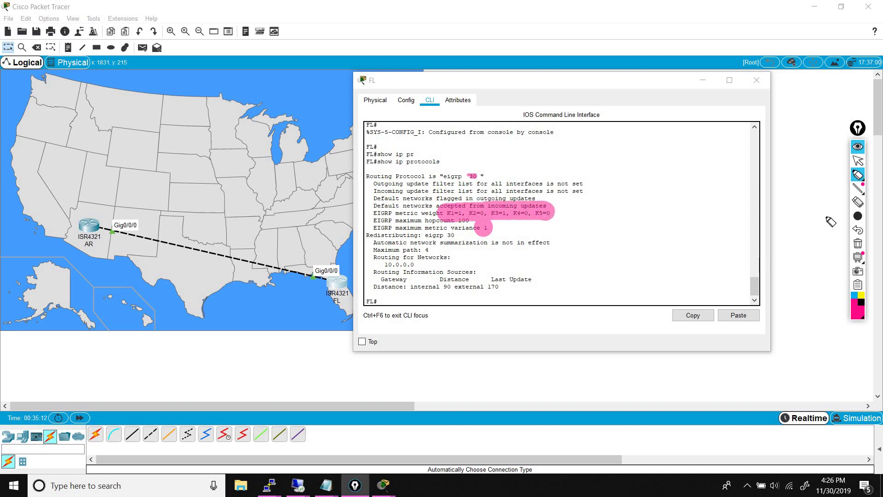
click(854, 218)
click(817, 218)
drag(380, 266, 417, 266)
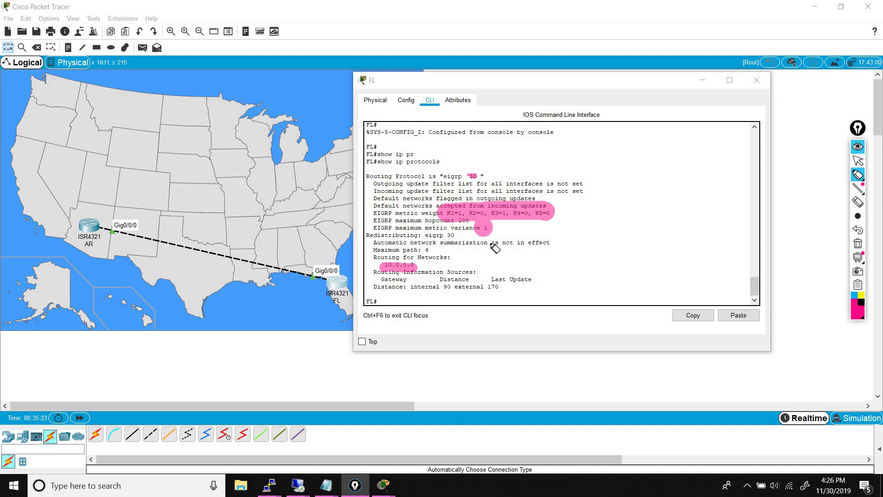
key(ctrl+shift+c)
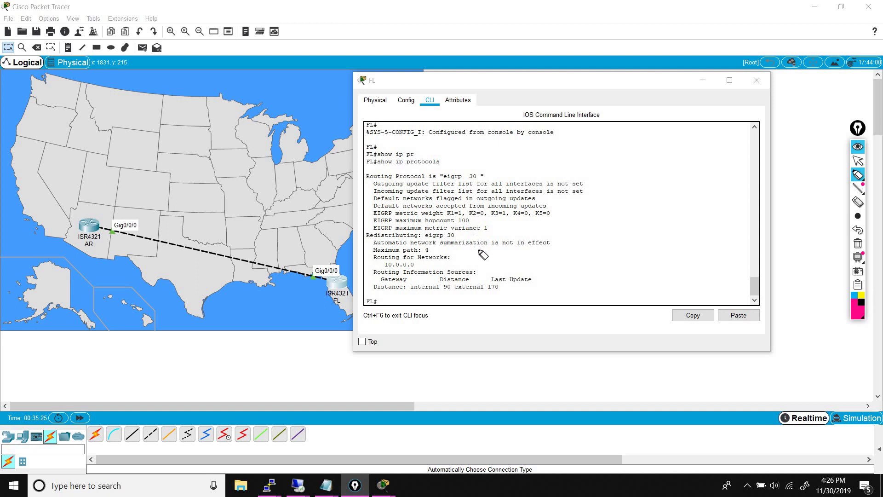
- Highlight the automatic network summarization line in FL's output, clear the mark and return to the normal pointer
click(382, 244)
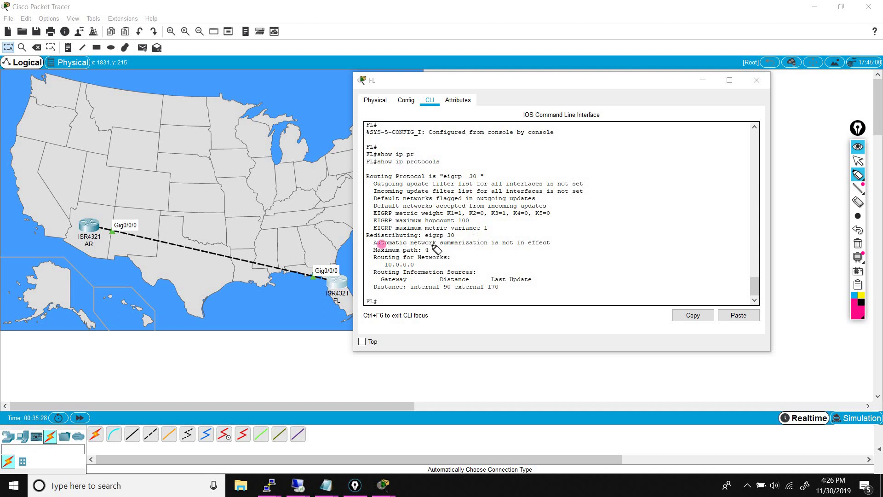
drag(435, 248, 548, 249)
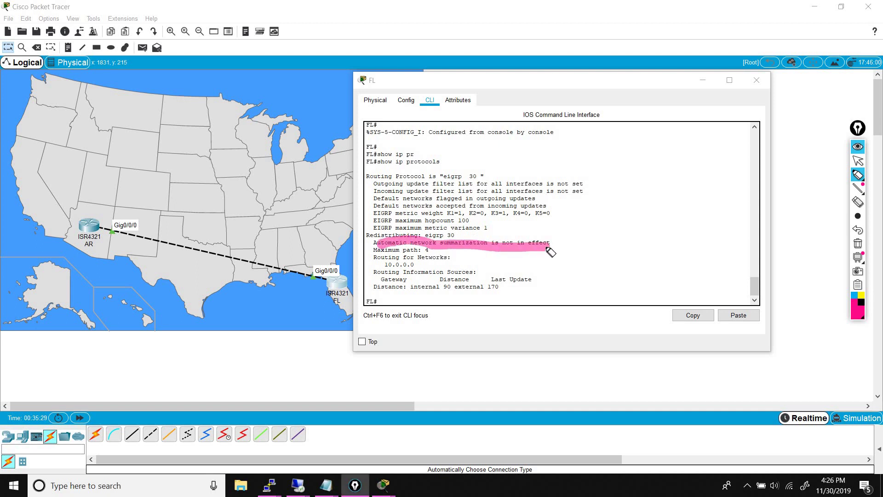
key(ctrl+shift+c)
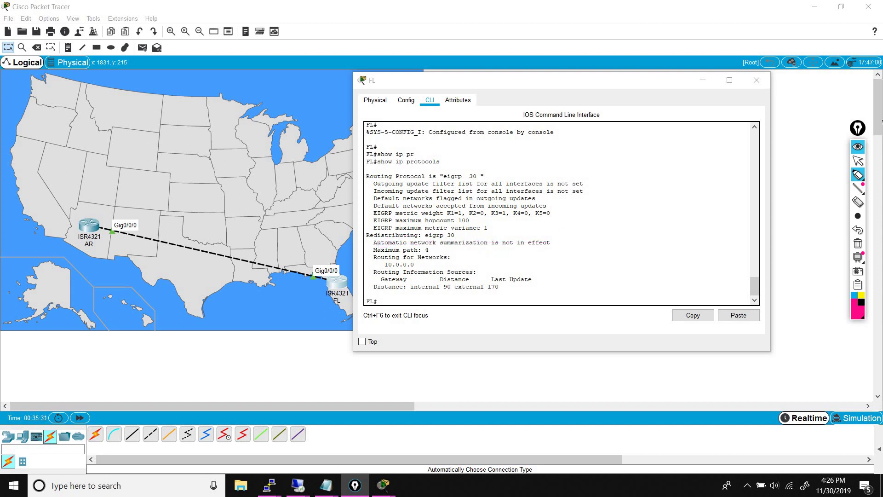
click(858, 161)
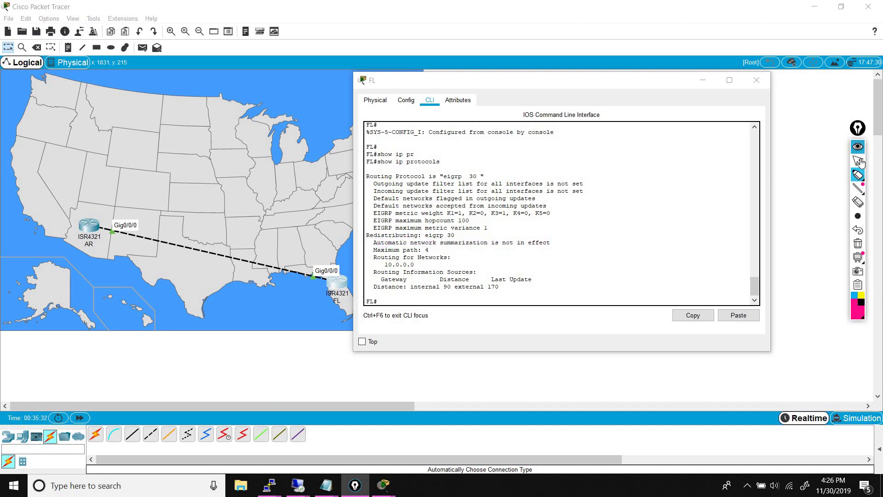
- Minimize FL's window, open AR's command line and select the 172.16.10.1 address in its interface listing
click(712, 85)
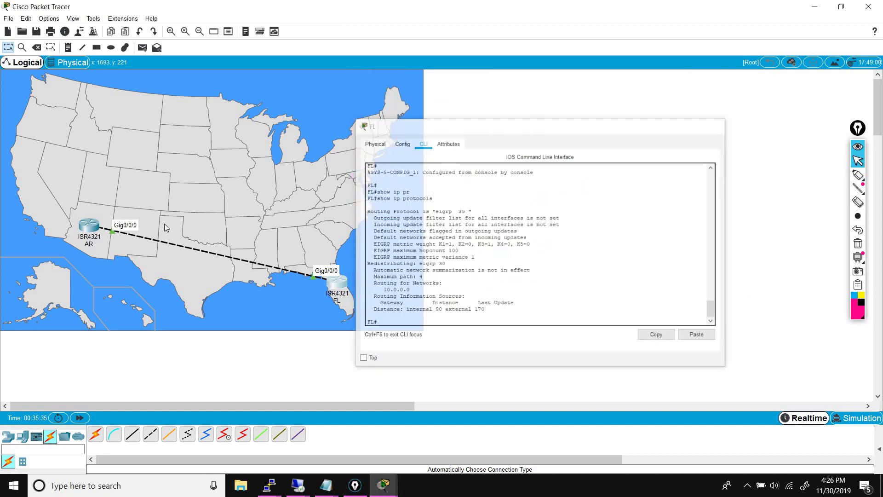
click(90, 226)
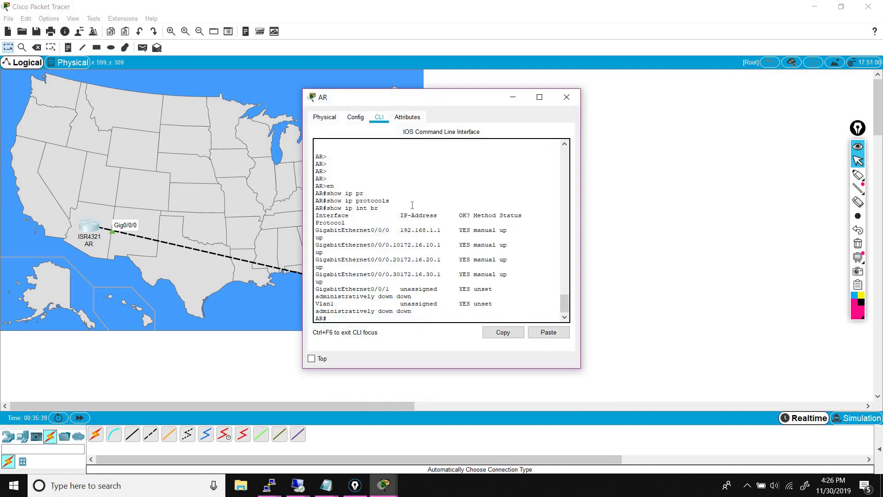
click(422, 222)
drag(440, 245, 400, 245)
- Enter global configuration mode on AR, show the help for router eigrp and start EIGRP process 30
text(conf t)
key(Return)
text(route)
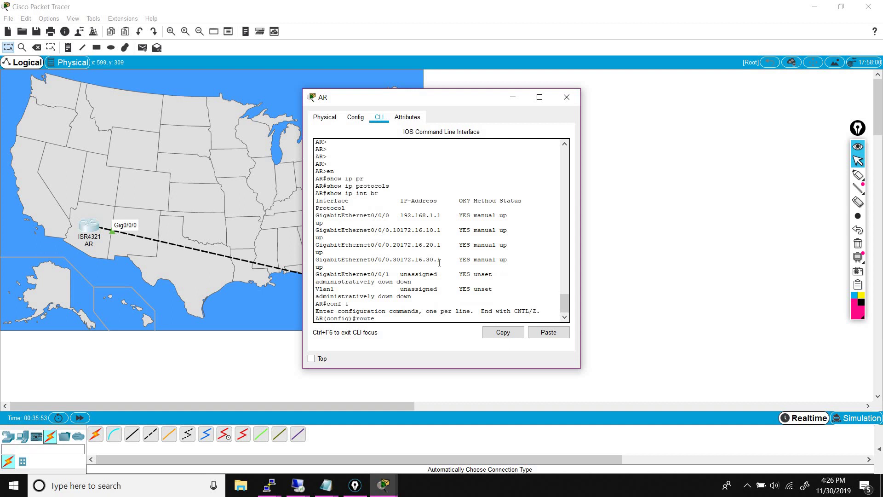
text(r eigpr)
key(BackSpace)
key(BackSpace)
key(BackSpace)
text(grp ?)
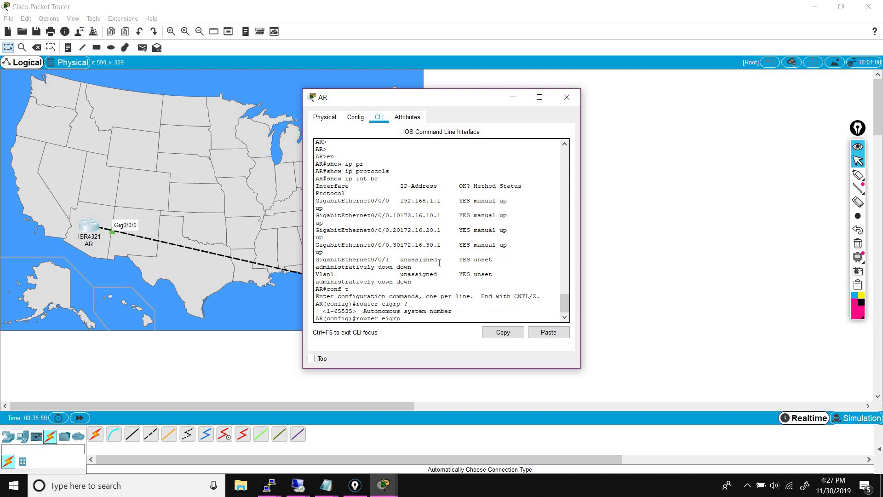
text(30)
key(Return)
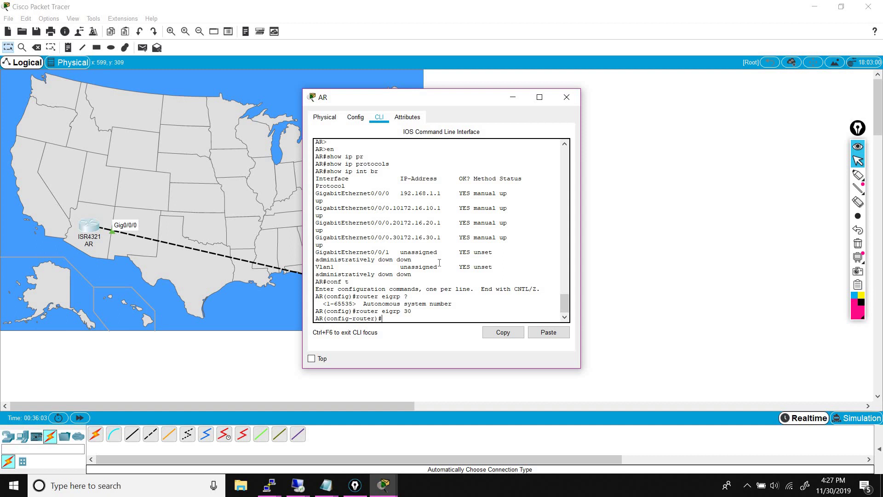
- Disable automatic network summarization for EIGRP 30 on AR with no auto-summary
text(no auto)
key(Tab)
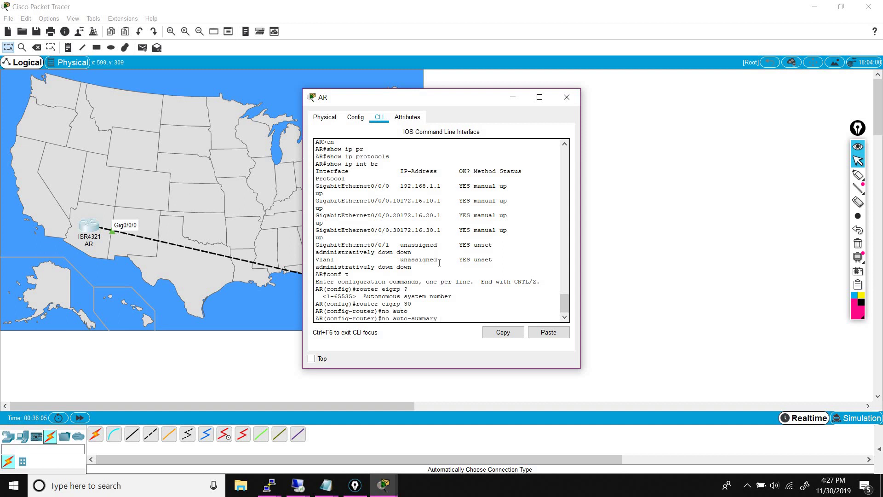
key(Return)
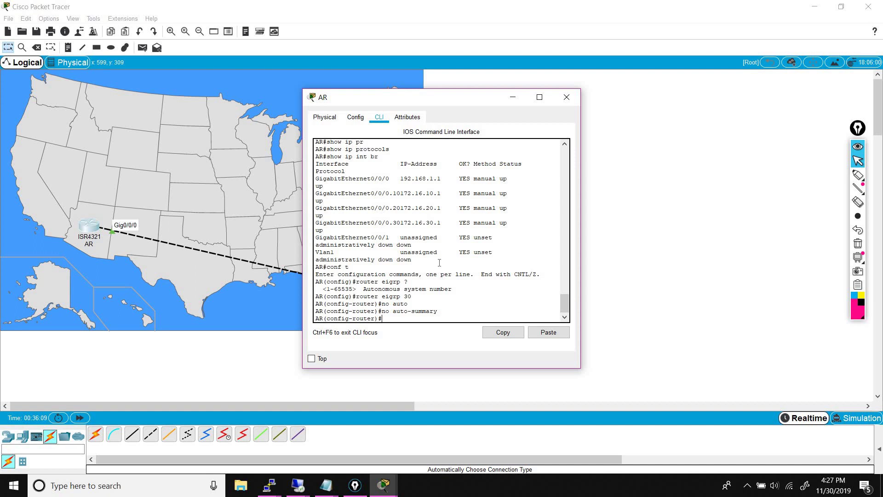
- Advertise 172.16.10.1, 172.16.20.1 and 172.16.30.1 in AR's EIGRP 30, each with wildcard mask 0.0.0.0
text(network 172.16.0.0)
key(BackSpace)
text(10.1 0.0.0.0)
key(Return)
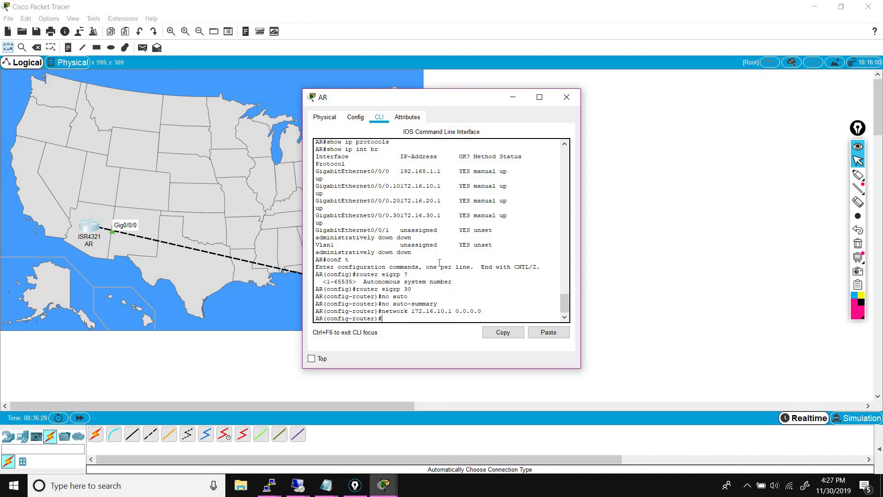
key(Up)
key(Return)
key(Up)
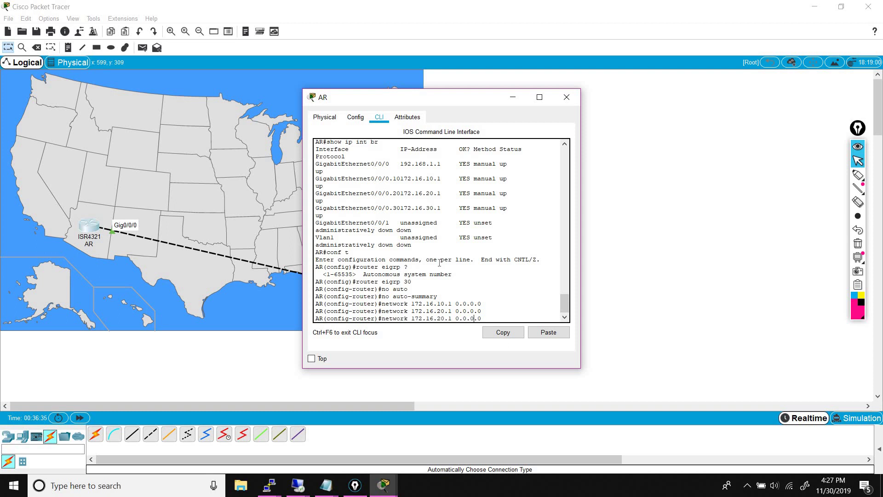
key(BackSpace)
text(3)
key(Return)
- Return to AR's privileged EXEC prompt and list the EIGRP neighbors with show ip eigrp neighbors
text(exit)
key(Return)
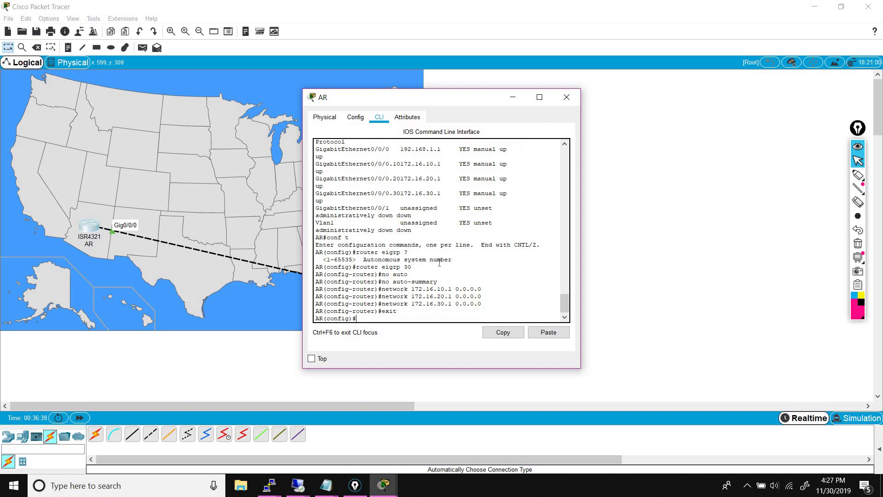
key(Return)
key(Return)
key(Return)
key(ctrl+z)
key(Return)
key(Return)
key(Return)
key(Return)
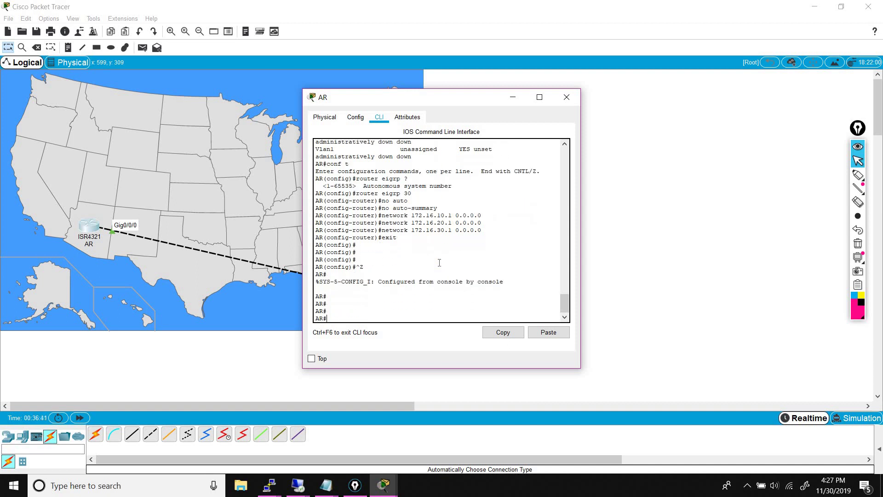
text(show ip ei)
key(Tab)
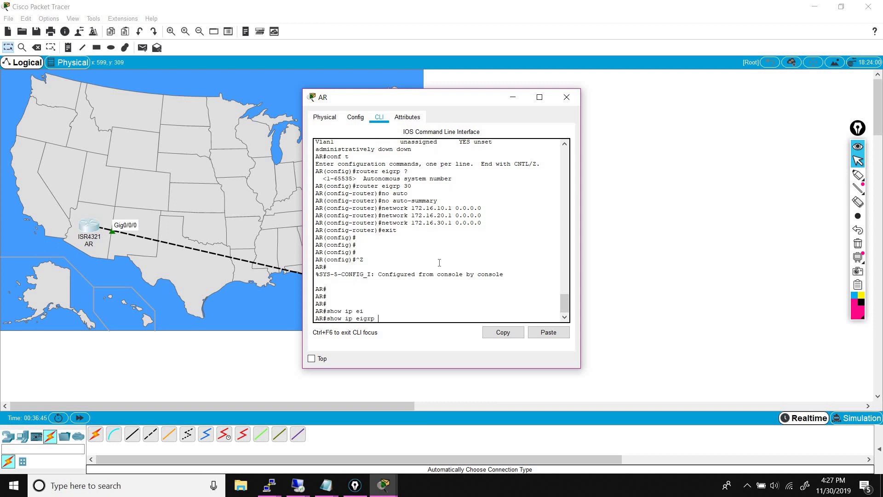
text(ne)
key(Tab)
key(Return)
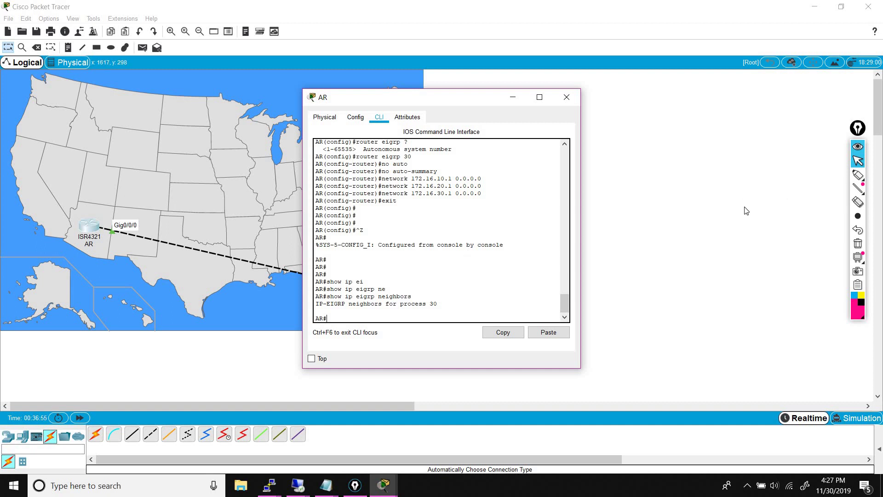
- Display AR's routing settings with show ip protocols and examine the prefix lengths under Routing for Networks
click(457, 285)
text(show ip pr)
key(Tab)
key(Return)
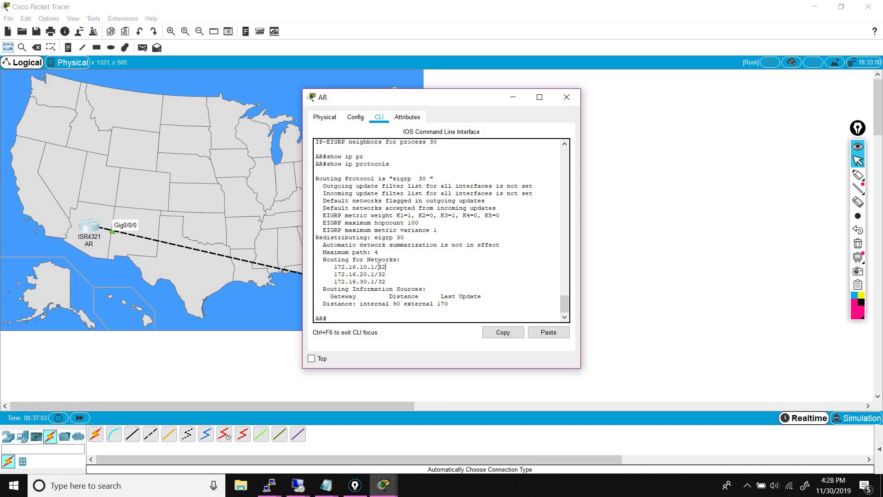
drag(386, 266, 374, 266)
mouse_move(564, 302)
mouse_down()
mouse_move(563, 273)
mouse_move(564, 317)
mouse_up()
key(Tab)
key(Return)
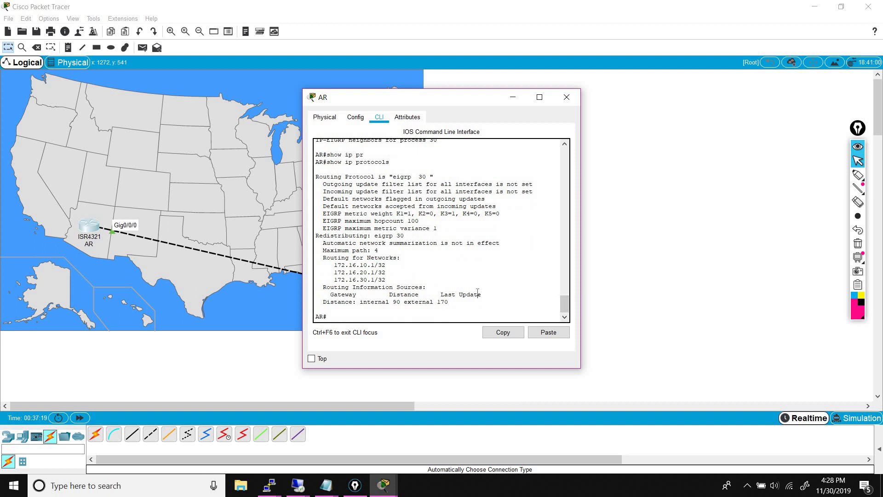
- Reopen EIGRP 30 configuration on AR and advertise network 192.168.1.1 with wildcard mask 0.0.0.0
text(conf t)
key(Return)
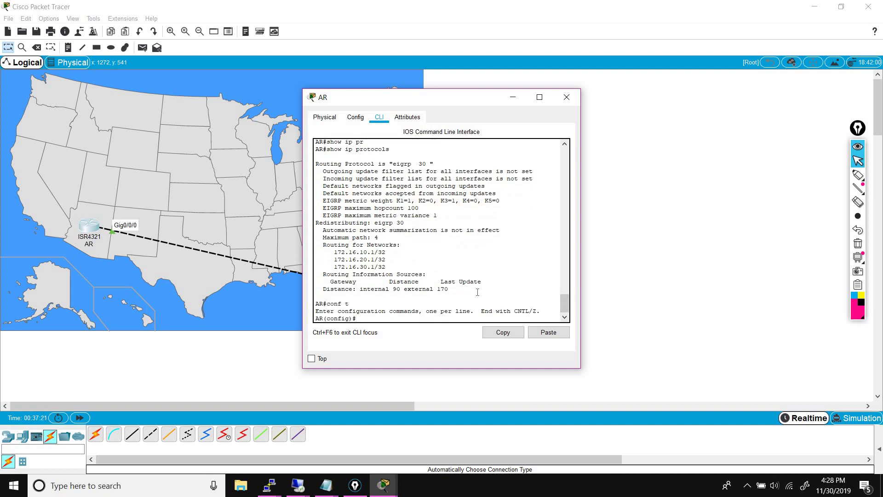
text(router eigrp 30)
key(Return)
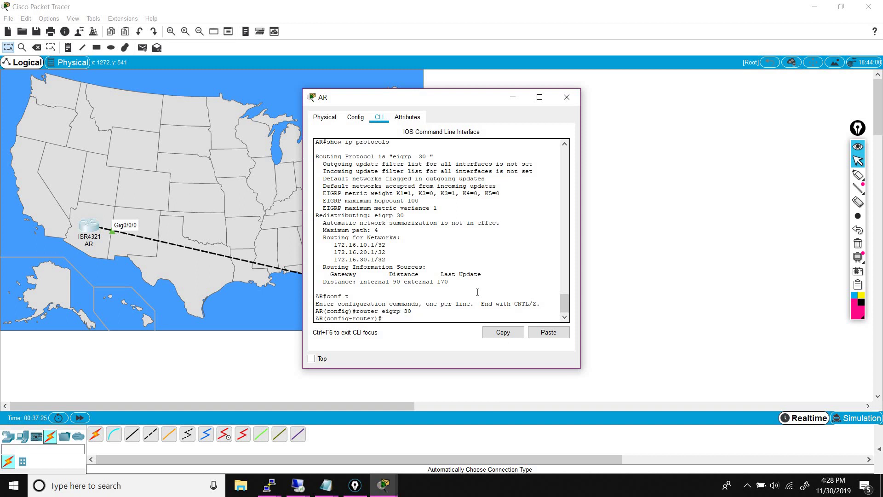
text(network 192.168.1.1 0.0.0.0)
key(Return)
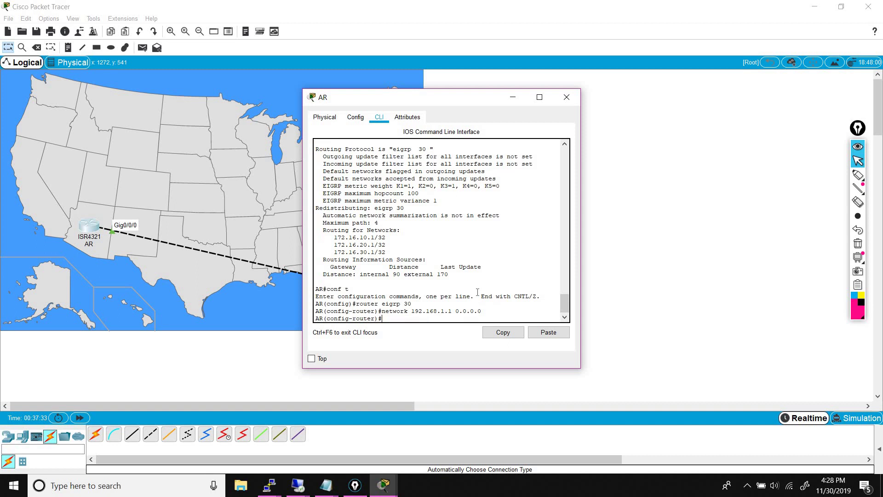
- Return to AR's privileged EXEC prompt, run show ip protocols and select the 192.168.1.1/32 entry in the network list
text(exit)
key(Return)
key(Return)
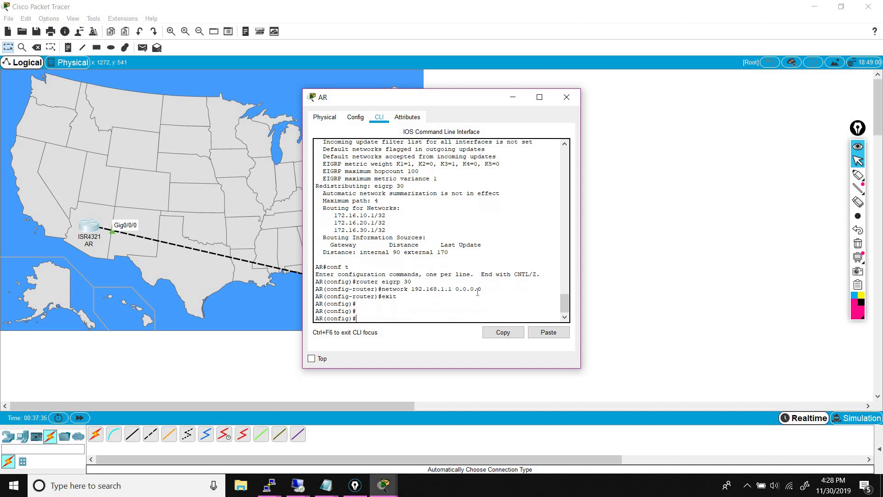
key(ctrl+z)
key(Return)
key(Return)
key(Return)
text(show ip)
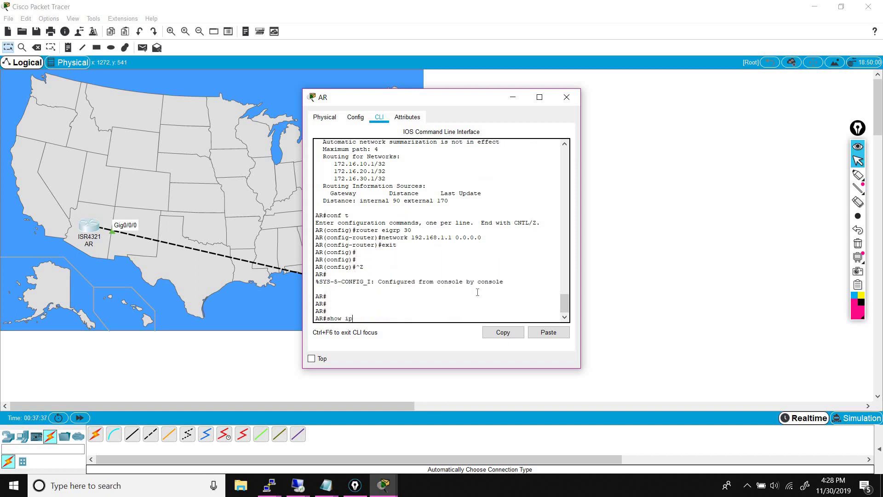
text( pr)
key(Tab)
key(Return)
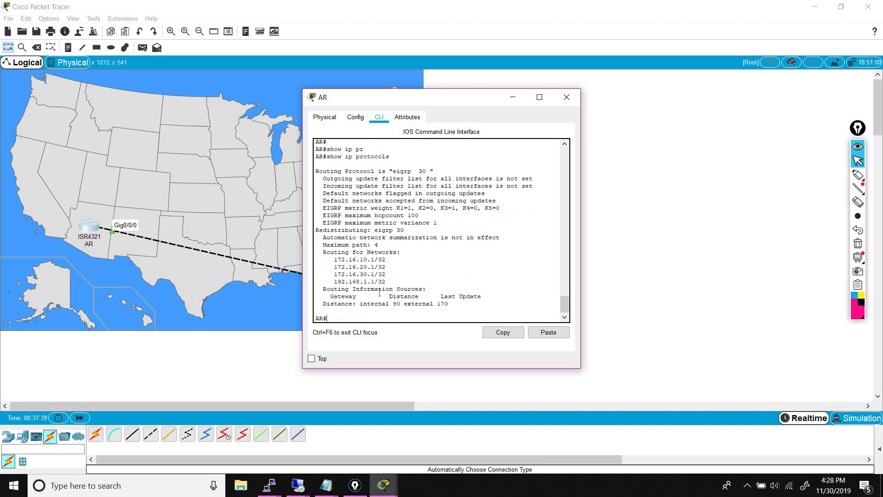
drag(386, 282, 330, 282)
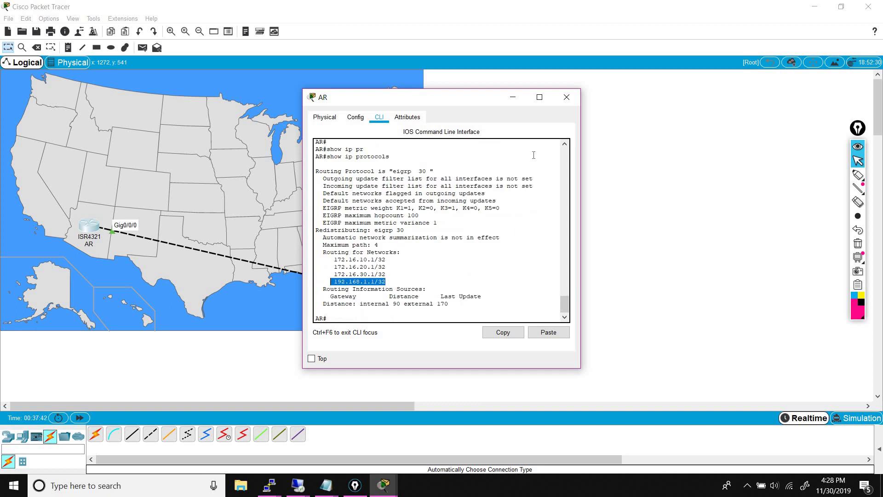
- Minimize AR's window and reopen FL's command line at a fresh privileged EXEC prompt
click(512, 97)
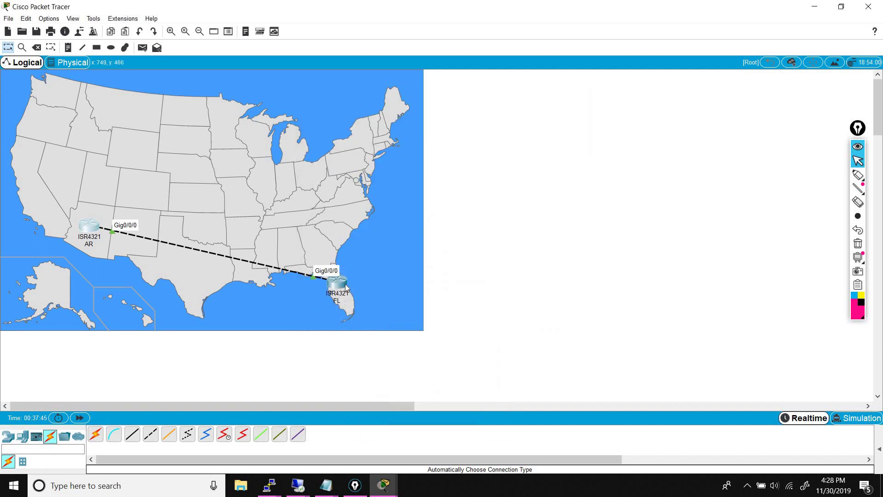
click(346, 287)
key(Return)
key(Return)
key(Return)
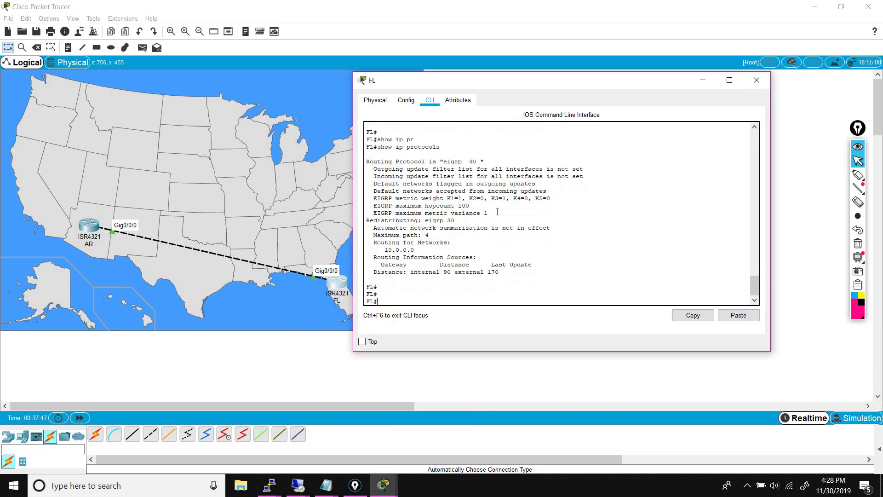
- Display FL's routing settings with show ip protocols and select the 10.0.0.0 entry under Routing for Networks
text(show ip pr)
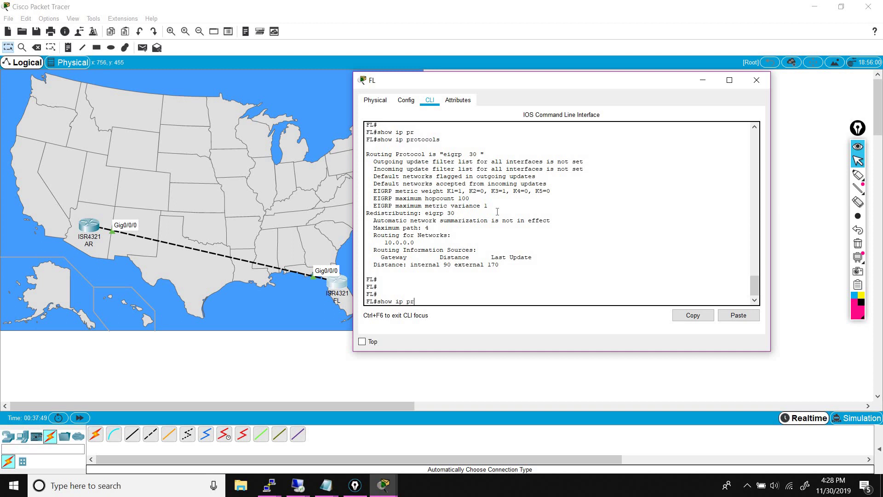
key(Tab)
key(Return)
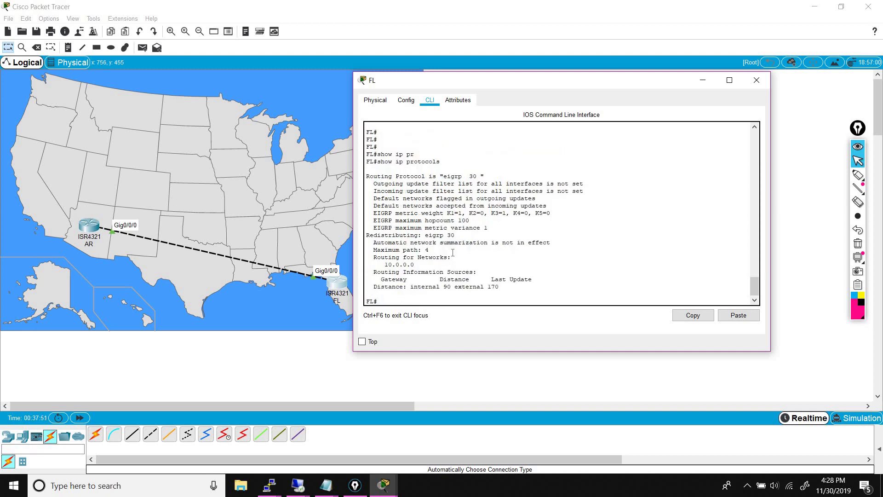
drag(521, 85, 556, 89)
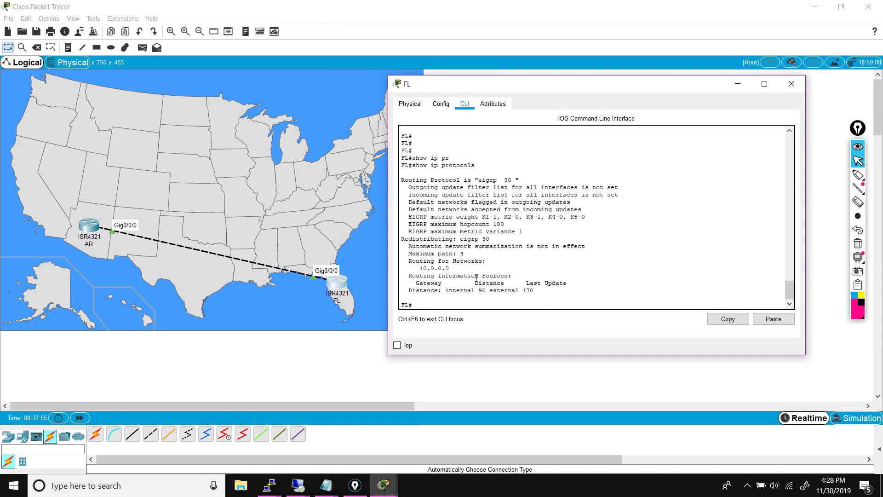
drag(449, 268, 420, 270)
click(508, 263)
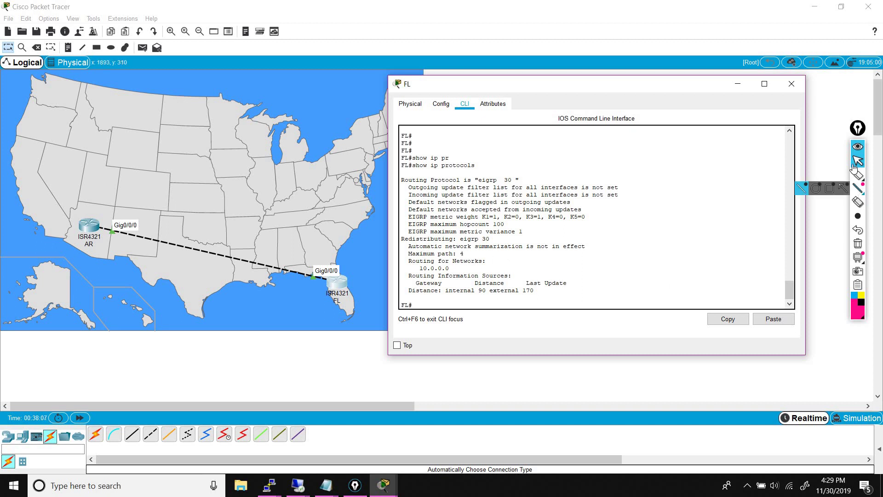
- Enter EIGRP 30 configuration on FL and remove network 10.0.0.0
click(664, 308)
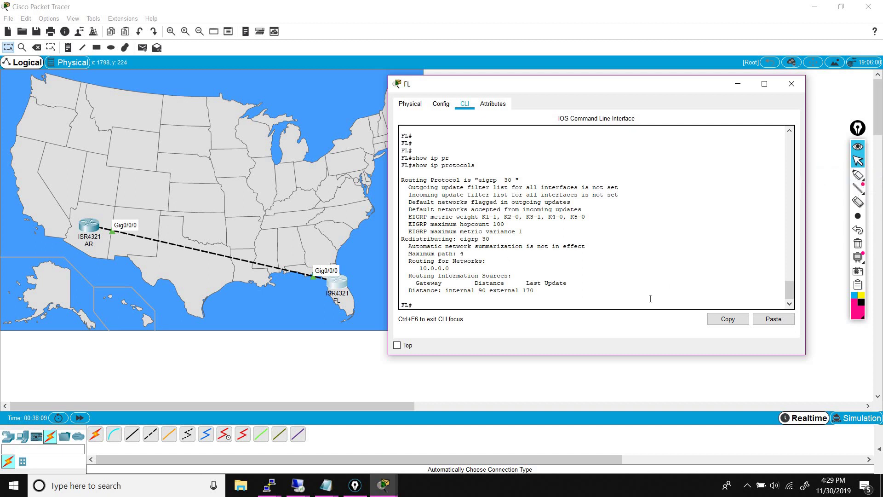
text(conf t)
key(Return)
text(router )
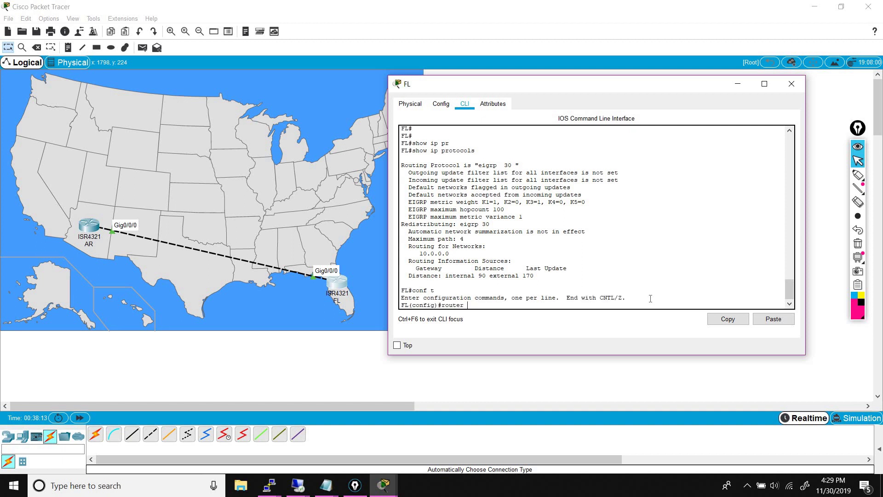
text(eigrp 30)
key(Return)
text(no )
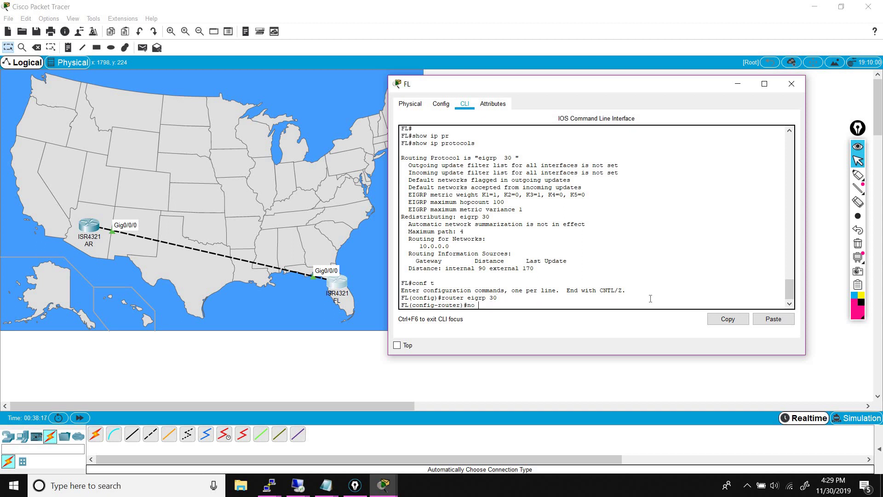
text(network 10.0.0.0)
key(Return)
text(\)
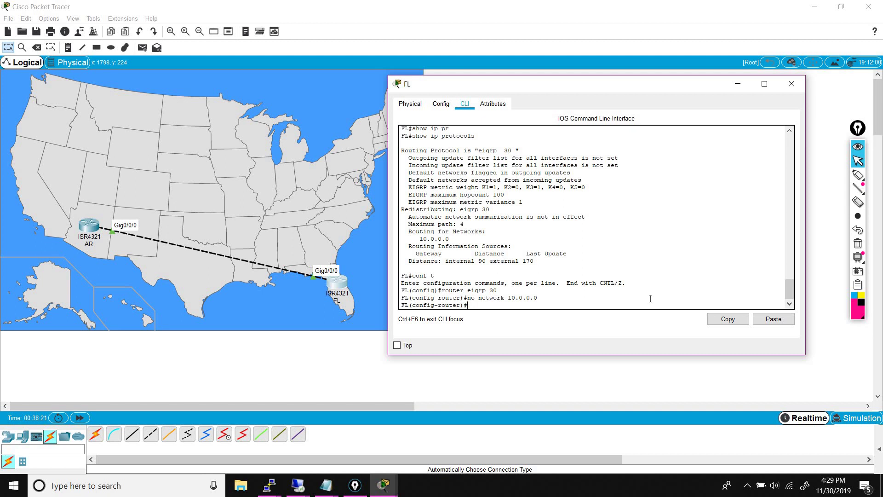
- Advertise networks 10.20.20.1 and 10.10.10.1 in FL's EIGRP 30, each with wildcard mask 0.0.0.0
text(network 10.20.20.1 0.0.0.0)
key(Return)
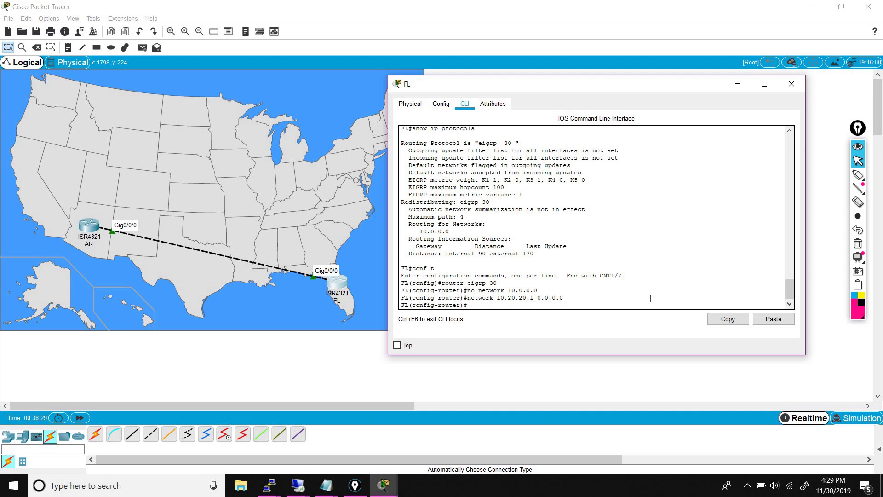
key(Up)
key(BackSpace)
text(1)
key(BackSpace)
text(10.10.10.1 0.0.0.0)
key(Return)
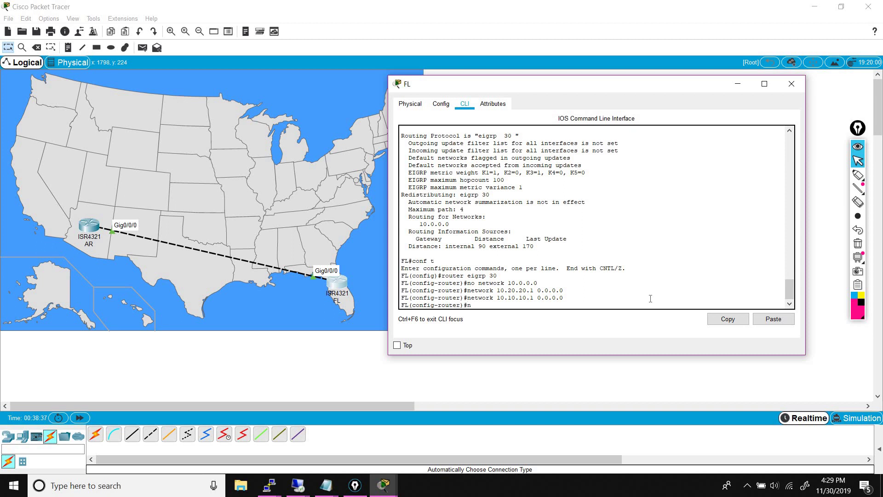
- Advertise link network 192.168.1.2 with wildcard mask 0.0.0.0 in FL's EIGRP 30
text(network 19.)
key(BackSpace)
text(2.168.1.2 0.0.0.0)
key(Return)
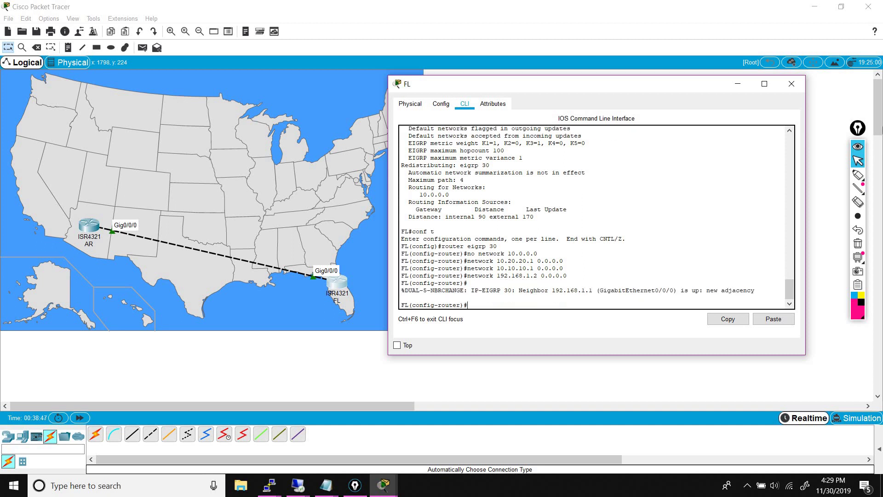
- Highlight the new neighbor adjacency message in FL's command line with the screen marker, and clear the markings
click(858, 174)
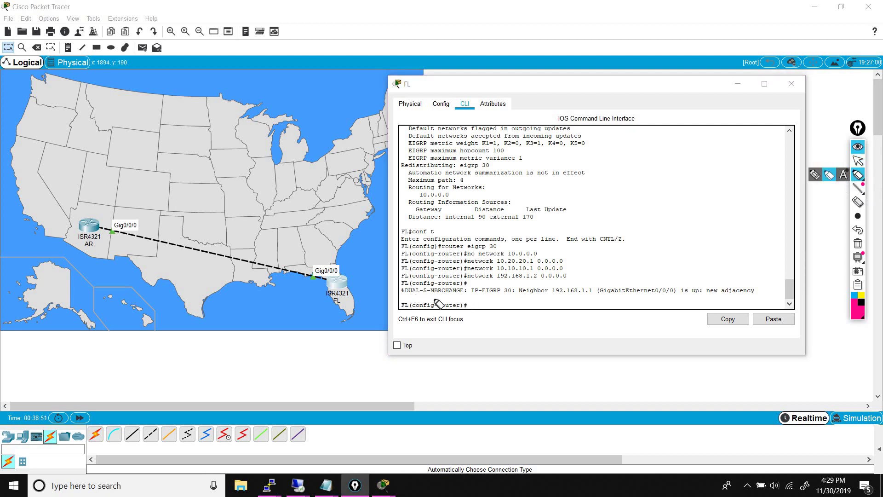
drag(431, 295, 676, 296)
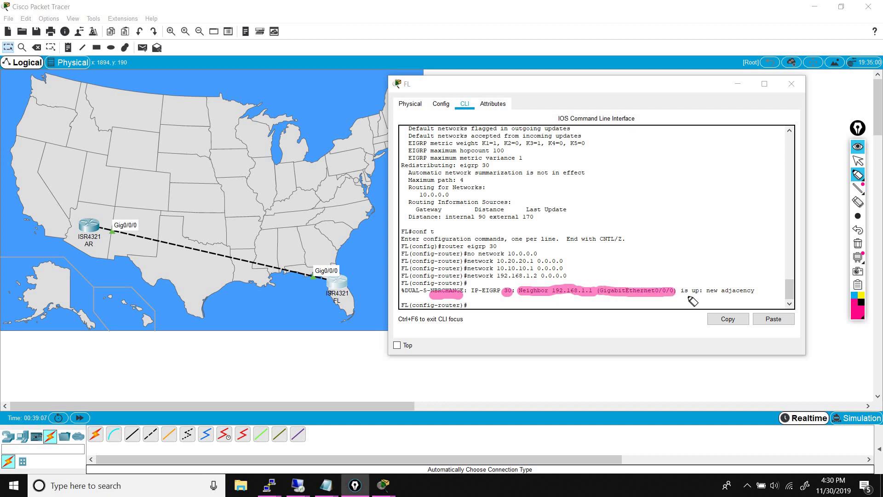
key(ctrl+shift+c)
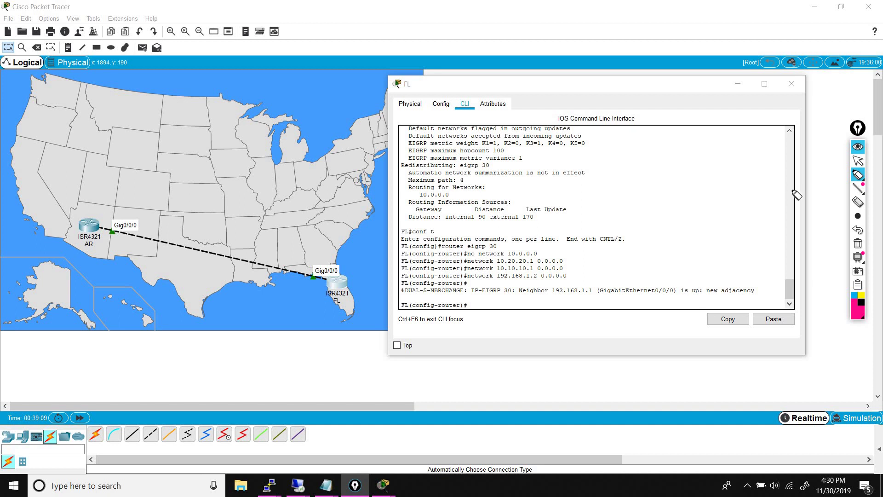
click(858, 161)
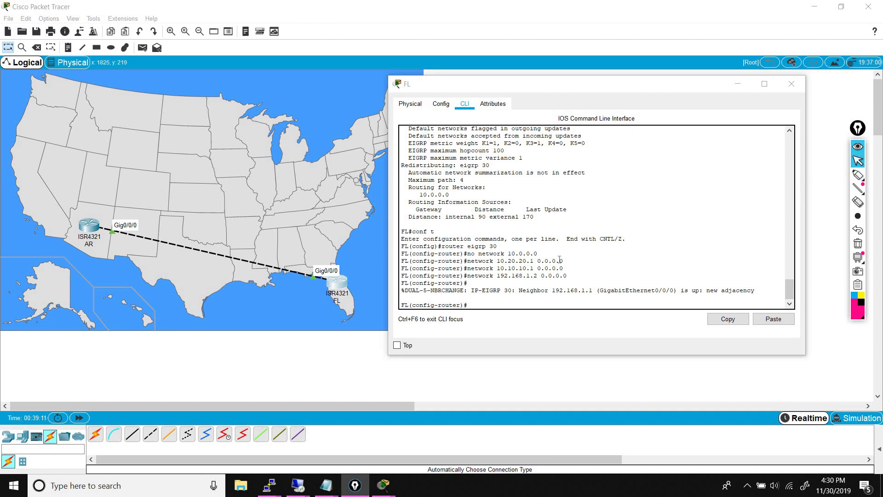
- Return FL to privileged EXEC mode, run show ip eigrp neighbors and select the neighbor's address
click(560, 259)
key(ctrl+z)
key(Return)
key(Return)
key(Return)
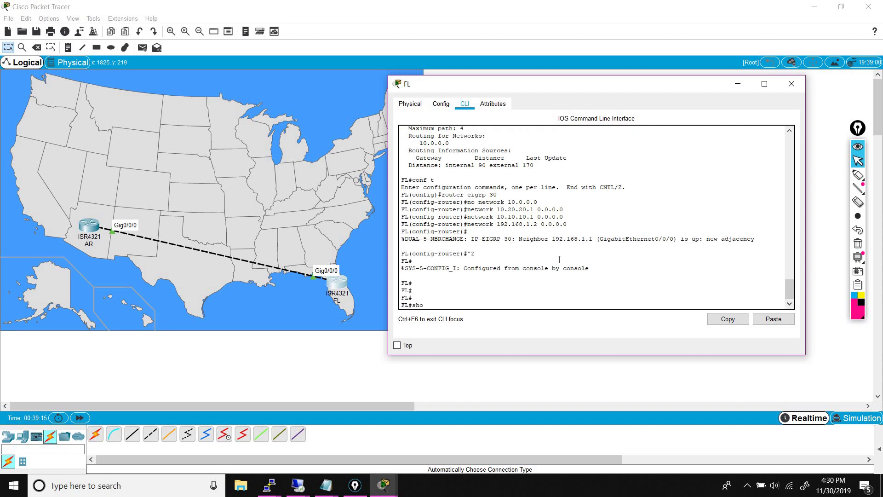
text(show ip ei)
key(Tab)
text(ne)
key(Tab)
key(Return)
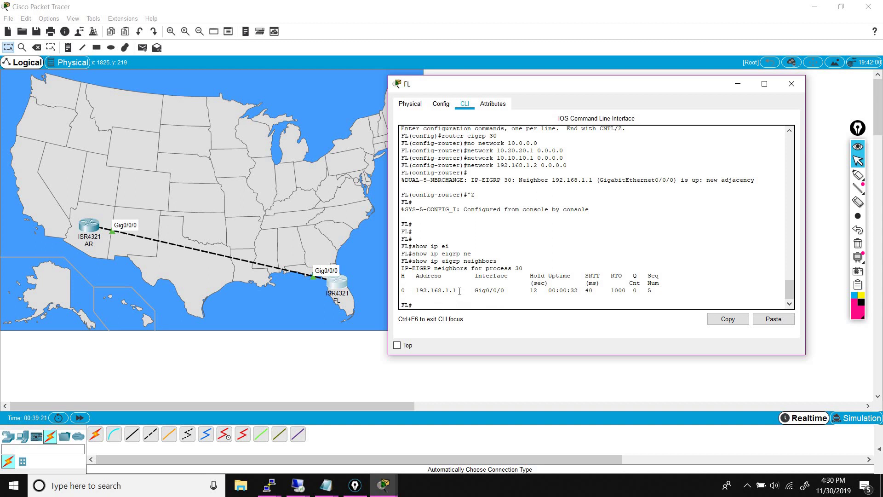
drag(421, 293, 416, 291)
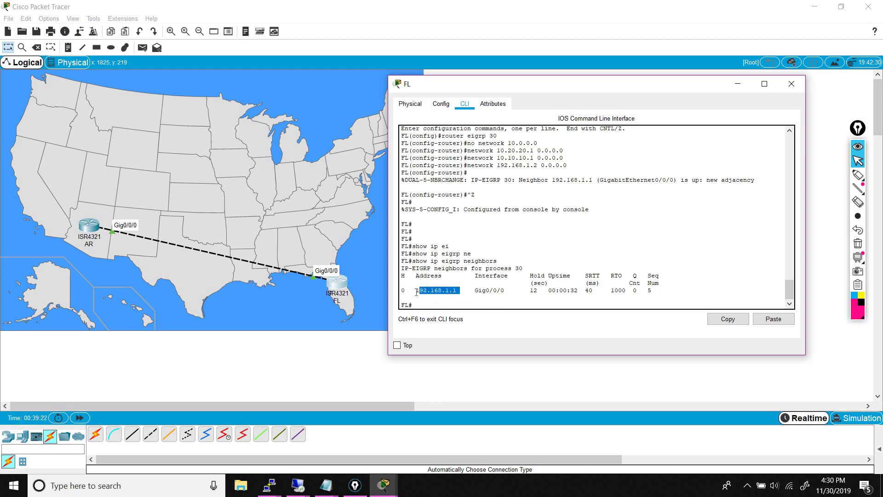
- Display FL's routing table with show ip route
click(466, 271)
text(show ip ro)
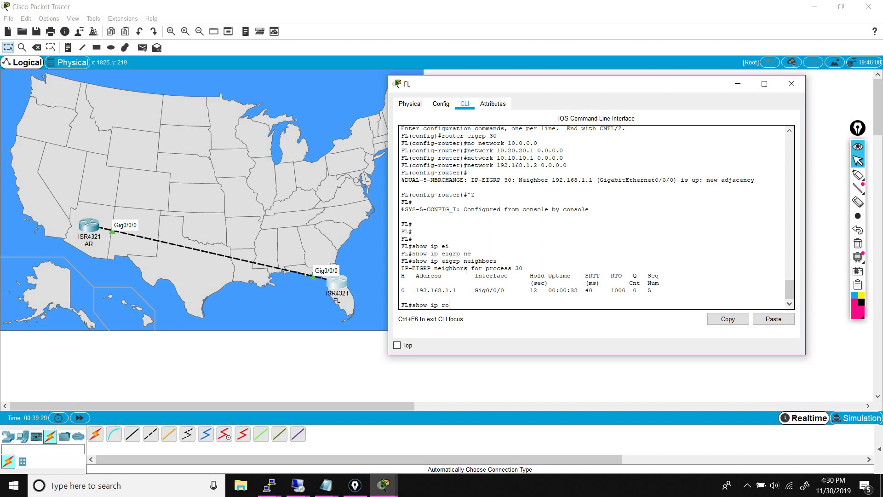
text(ute)
key(Return)
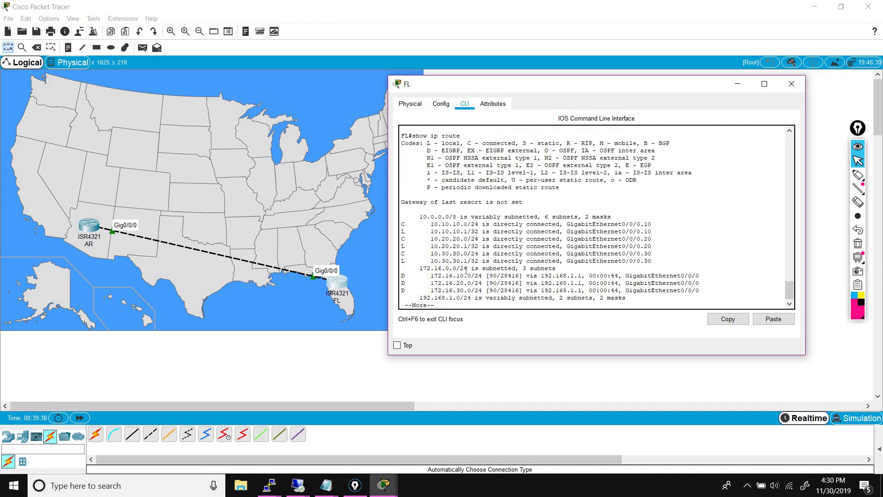
- Mark the EIGRP route codes, distance and metric values, next hop and the AR router with the highlighter, and clear all markings
click(858, 176)
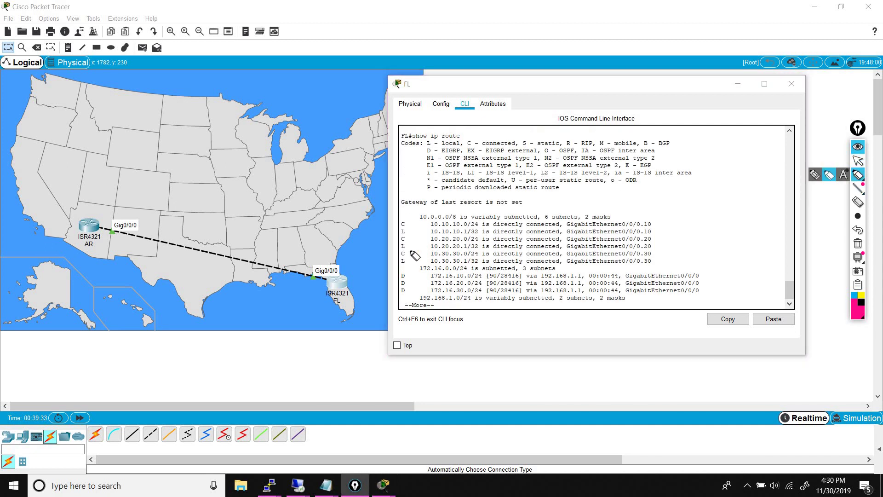
click(403, 276)
click(403, 283)
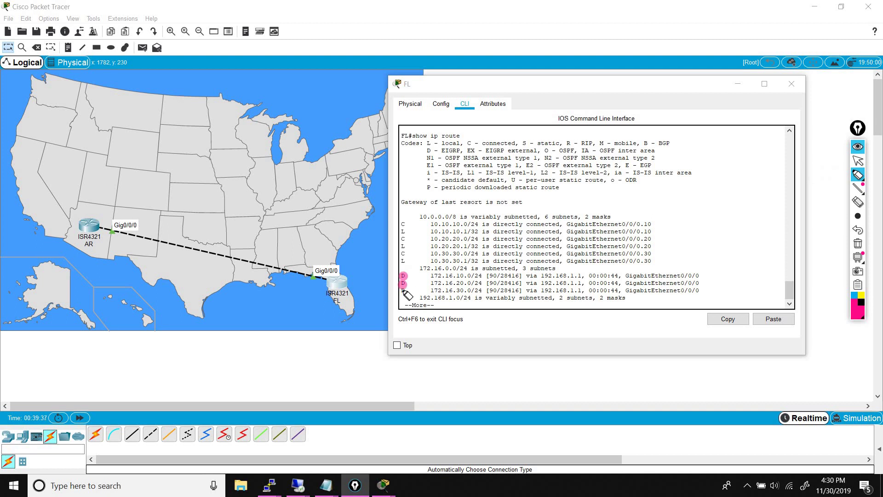
click(403, 290)
click(492, 275)
mouse_move(489, 275)
mouse_down()
mouse_move(521, 278)
mouse_move(492, 292)
mouse_up()
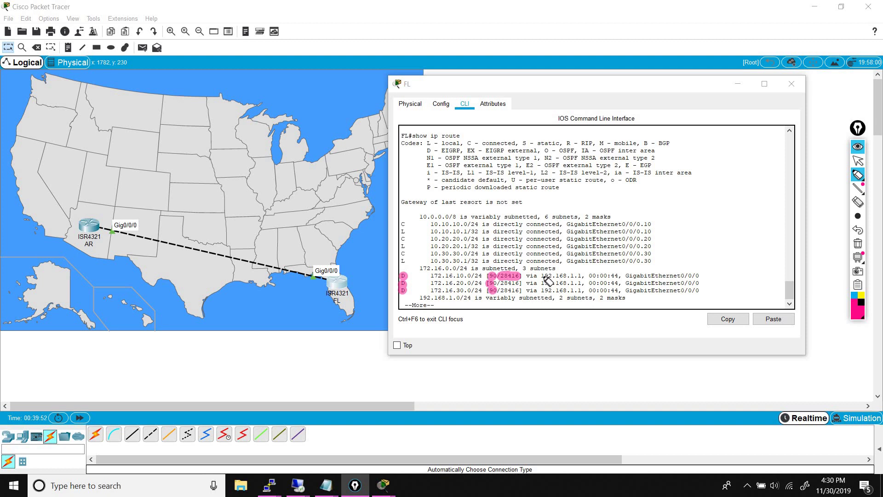
drag(543, 277, 579, 276)
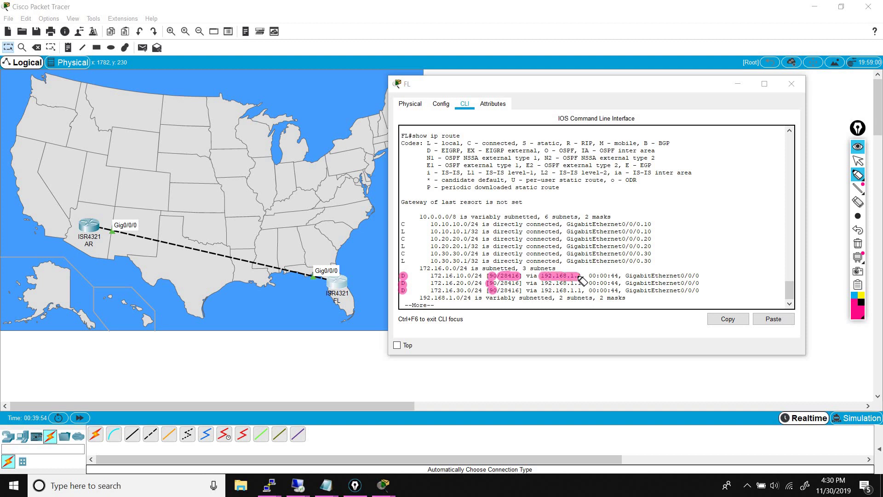
drag(98, 193, 88, 249)
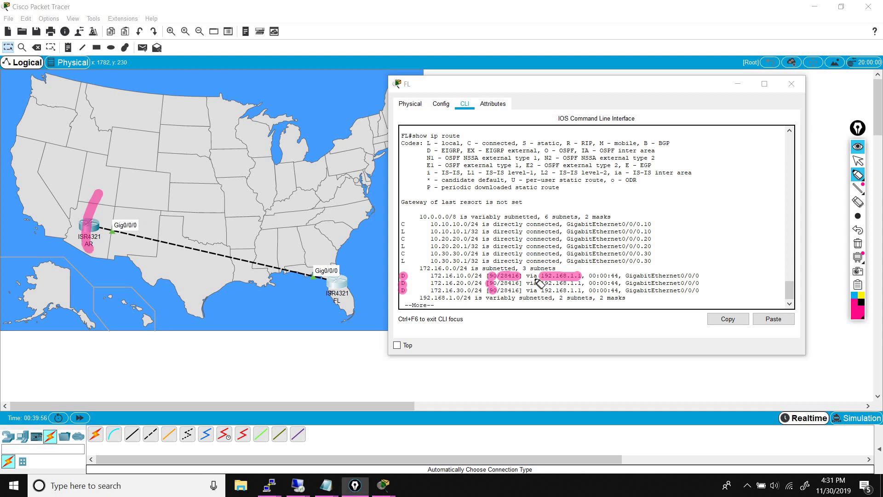
key(ctrl+shift+7)
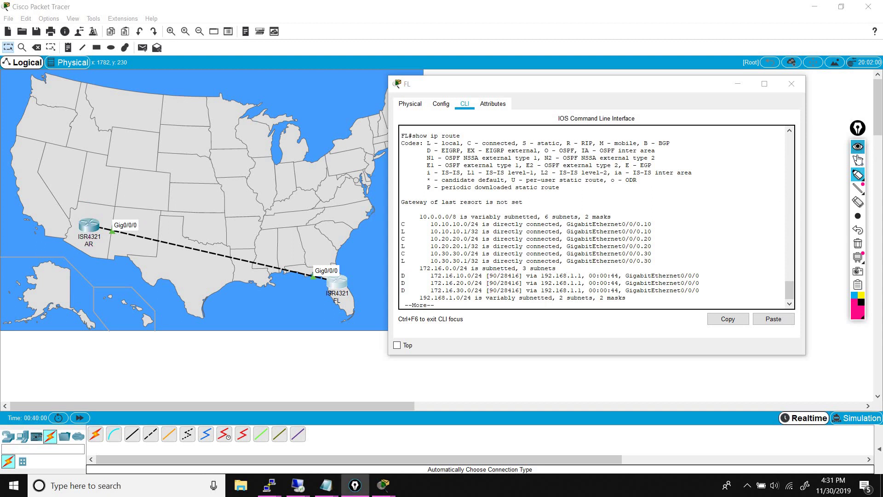
click(857, 160)
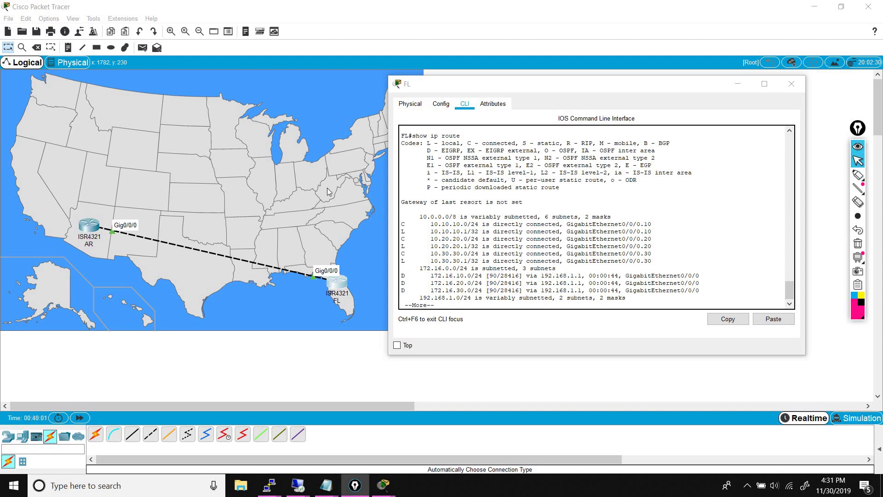
- Open AR's command line and display its complete routing table with show ip route
click(90, 225)
click(430, 254)
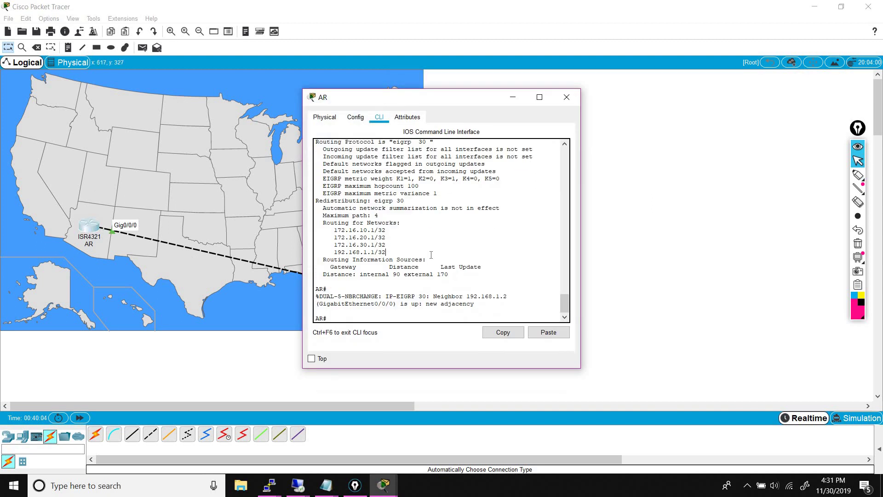
text(show ip rou)
key(Return)
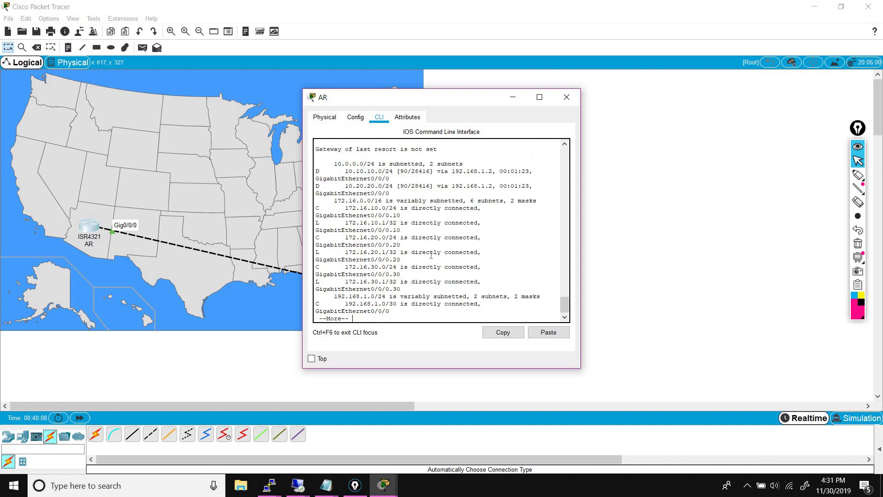
key(space)
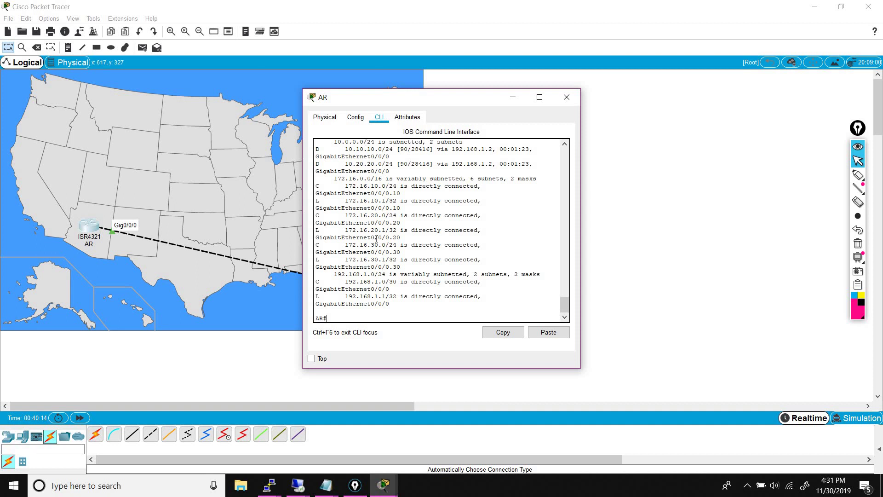
- Move AR's window clear of the topology and ping 10.10.10.1 and 10.20.20.1 from AR
drag(426, 98, 591, 104)
text(pi)
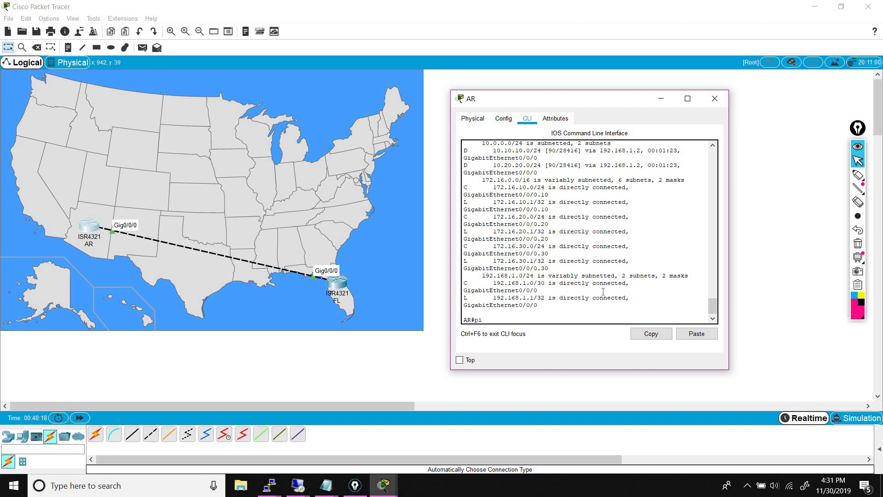
text(ng 10.10.10.1)
key(Return)
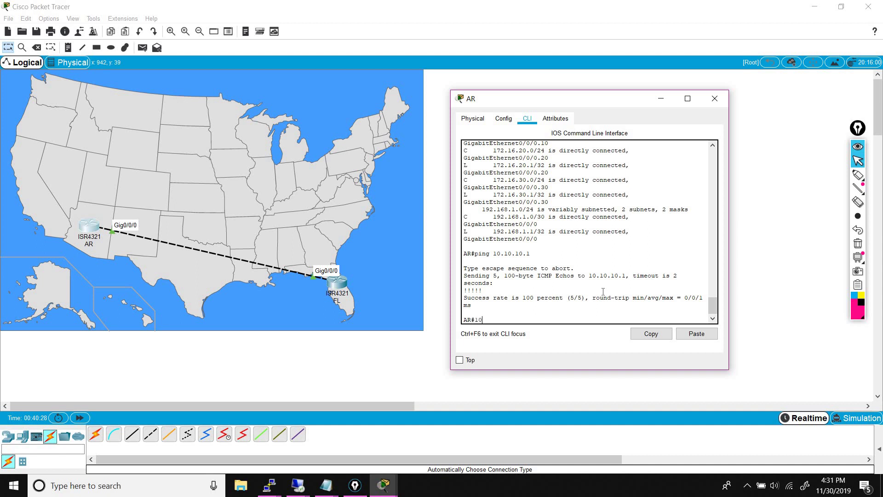
text(ping 10.20.20.1)
key(Return)
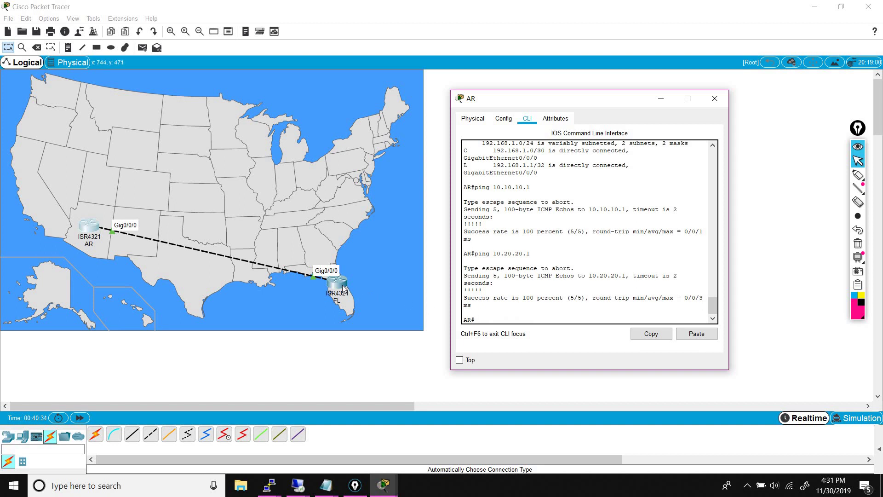
- Open FL's command line, page through the rest of the routing table and ping 172.16.10.1
click(343, 289)
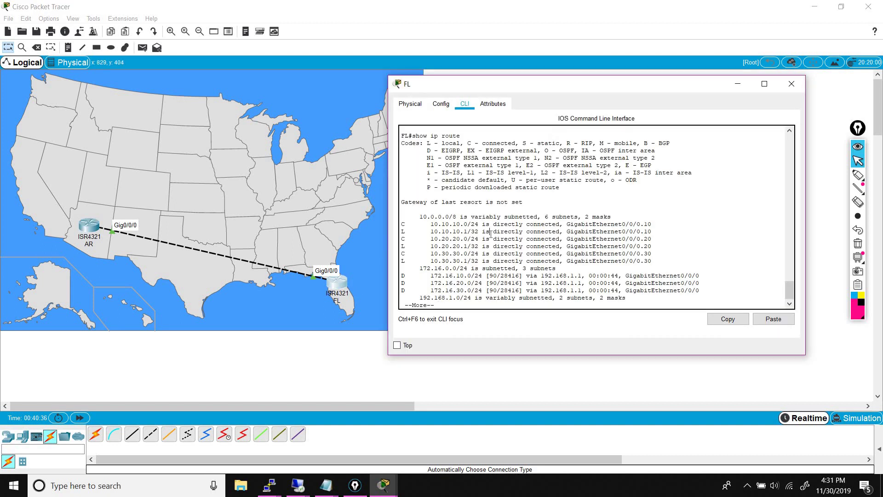
key(Return)
key(Return)
key(Return)
key(Return)
text(pi)
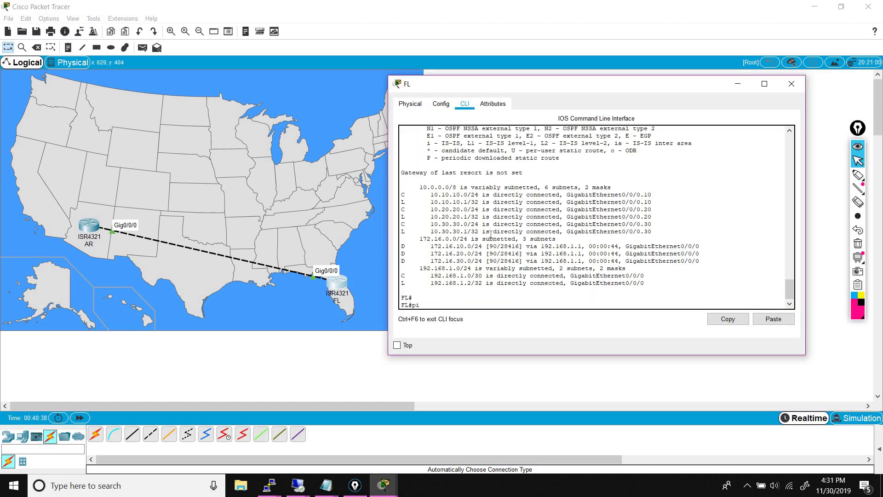
text(ng 1072.16.10.1)
key(Return)
- Edit the recalled ping command on FL to target 172.16.20.1 and run it
key(Up)
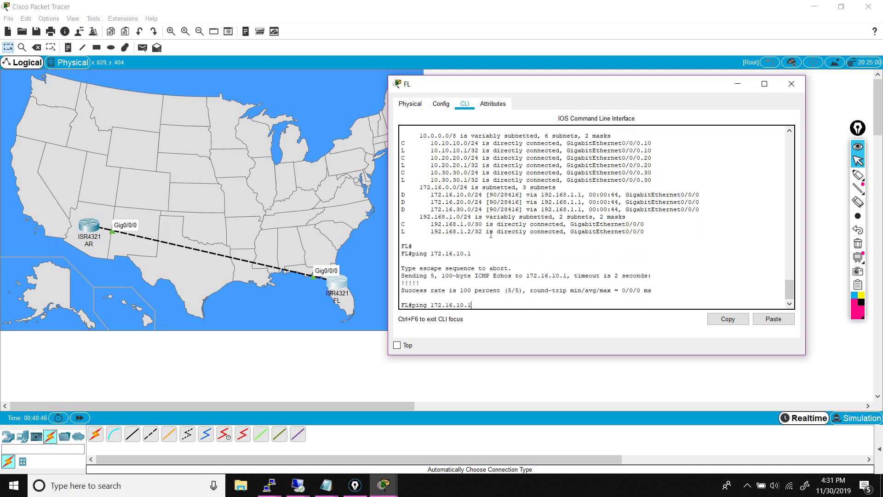
key(Left)
key(Left)
key(Left)
key(BackSpace)
text(2)
key(Return)
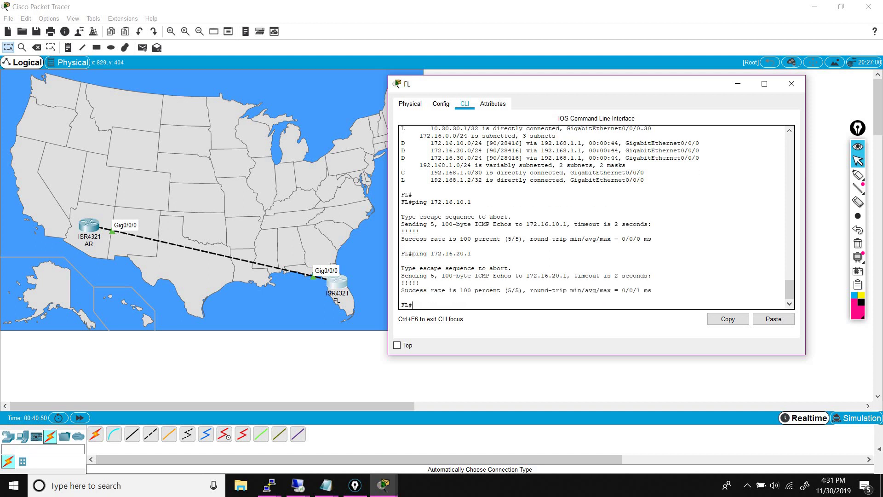
- Return to AR's command line and ping 10.30.30.1 to test reachability of Florida's VLAN 30
click(90, 229)
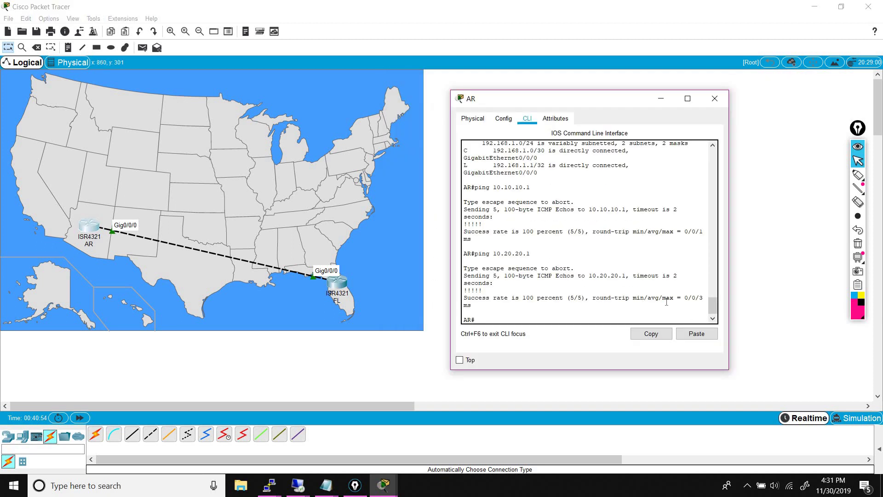
text(ping 10.30.30.1)
key(Return)
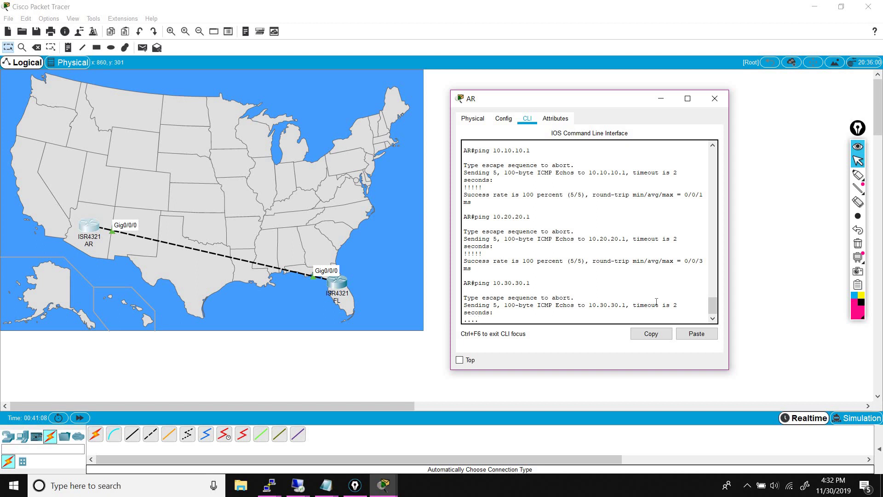
- Switch to the EIGRP - Lab 1 notes in Notepad and delete the AS, K and Mask lines
mouse_move(328, 486)
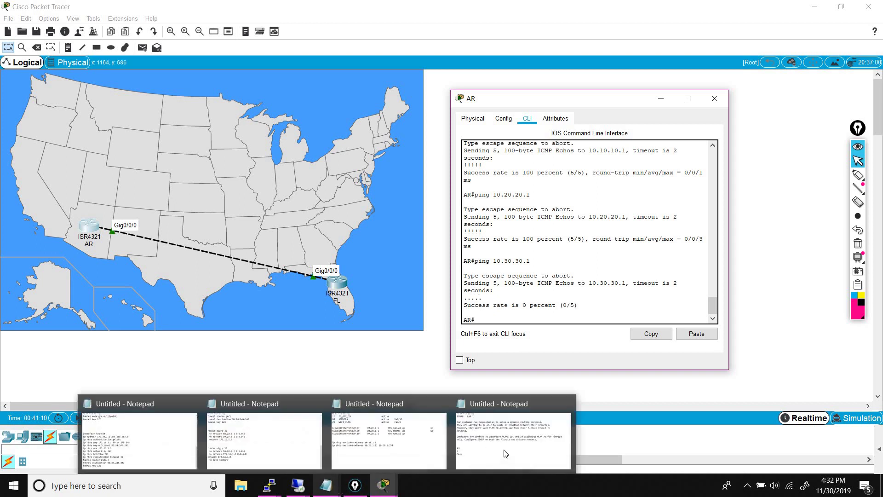
click(513, 432)
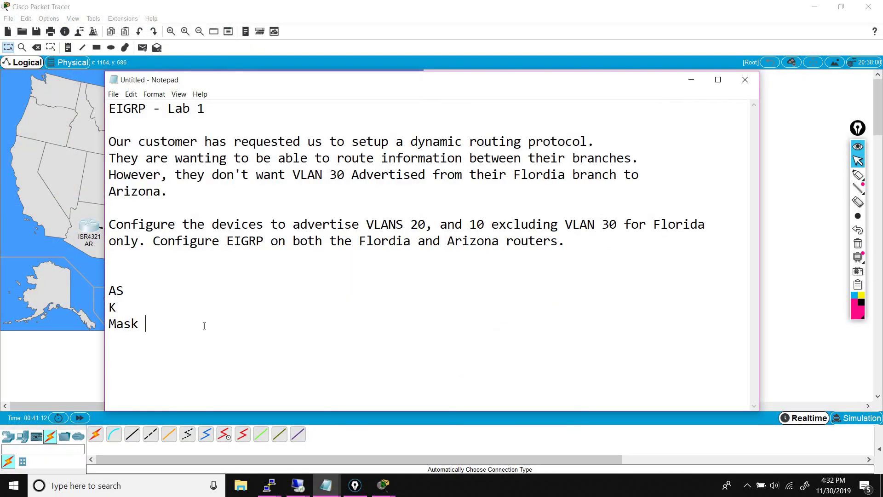
key(shift+Up)
key(shift+Up)
key(shift+Home)
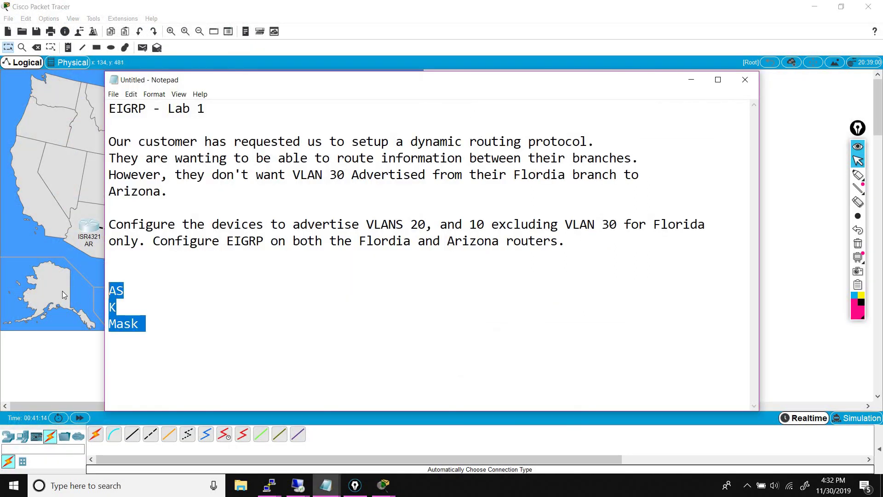
key(BackSpace)
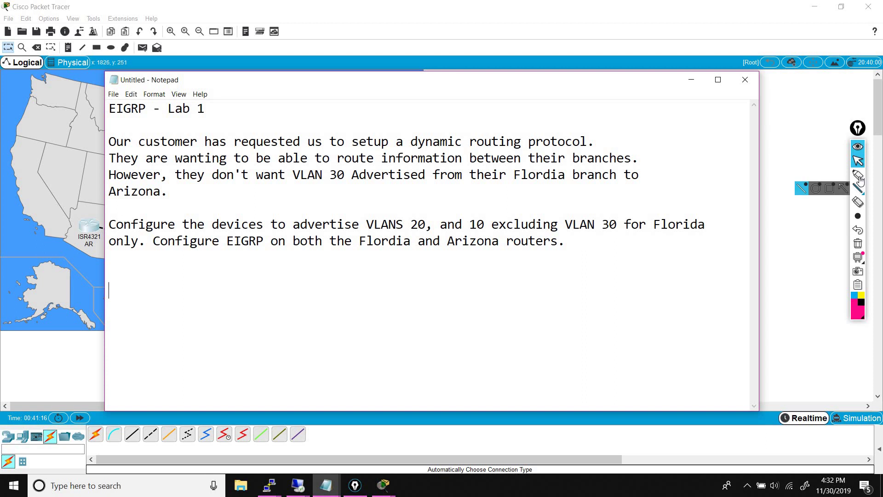
- Mark VLANs 20, 10 and 30 with the pen, draw an X over Florida in the lab notes, and clear all markings
mouse_move(858, 175)
click(815, 176)
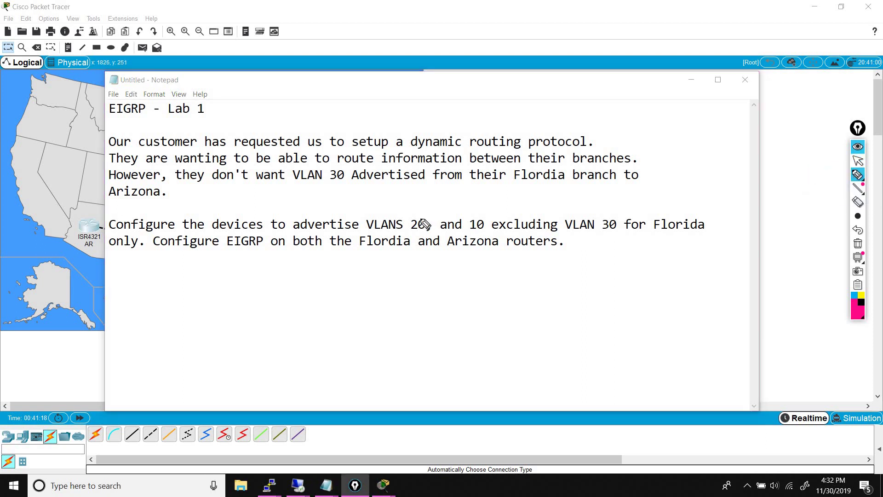
click(412, 211)
drag(470, 208, 478, 209)
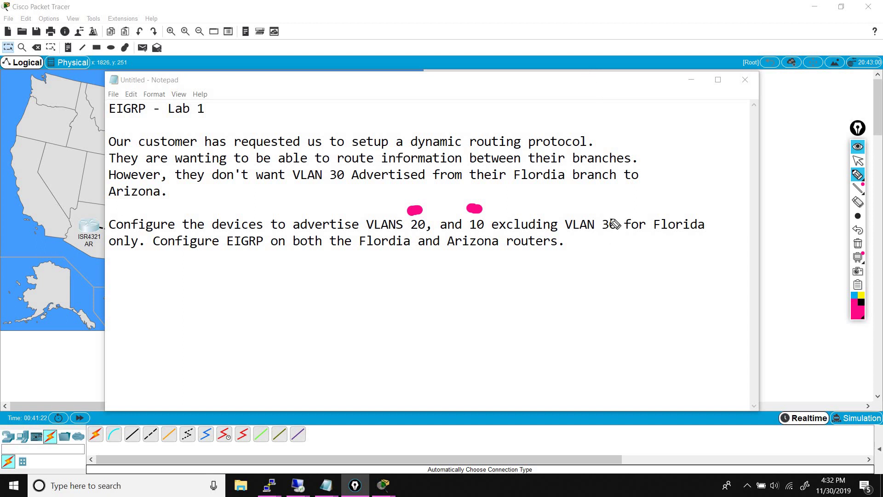
drag(614, 212, 617, 211)
drag(669, 203, 699, 240)
drag(697, 208, 671, 234)
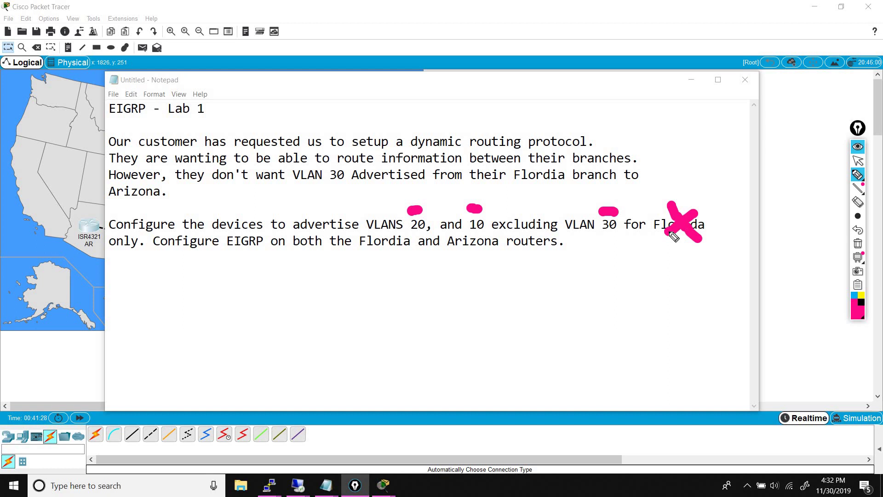
key(ctrl+shift+7)
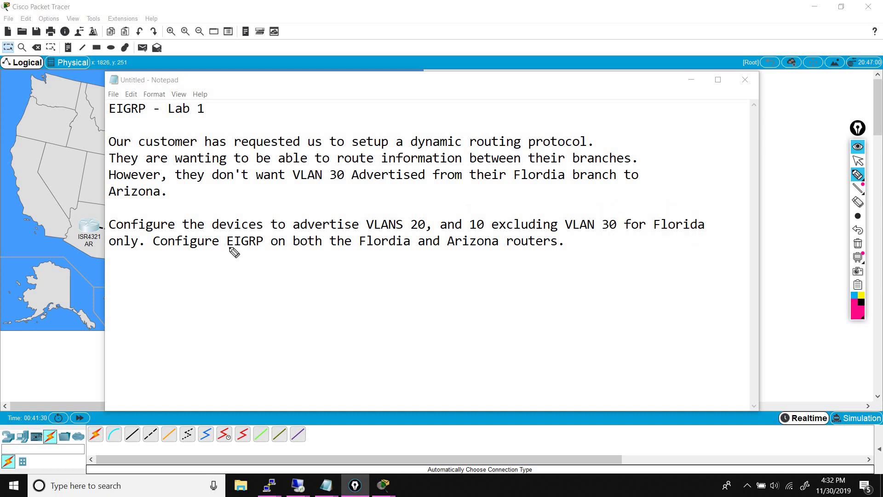
- Underline EIGRP in the lab notes, clear the marking, restore the normal pointer and minimize Notepad to return to AR's command line
drag(226, 248, 260, 250)
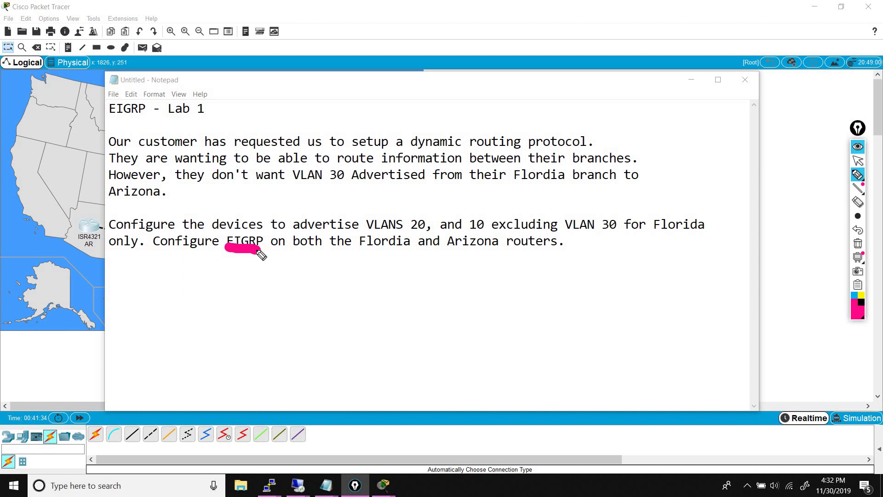
key(ctrl+shift+7)
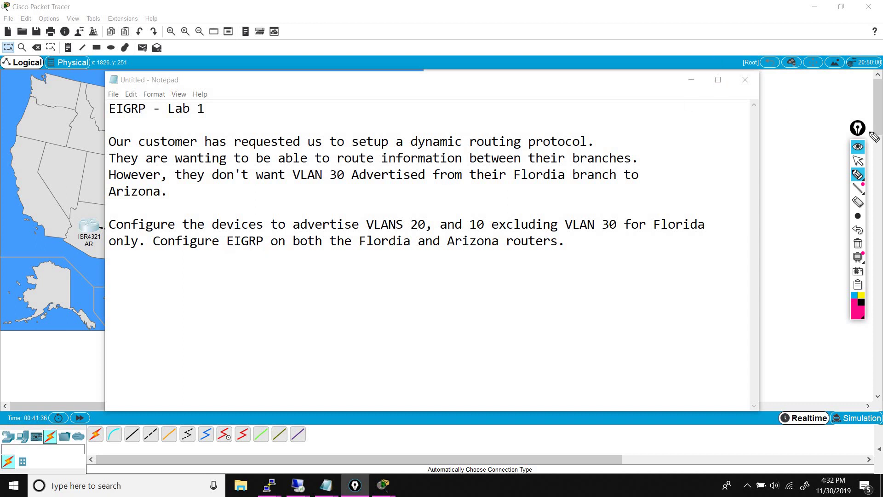
click(857, 160)
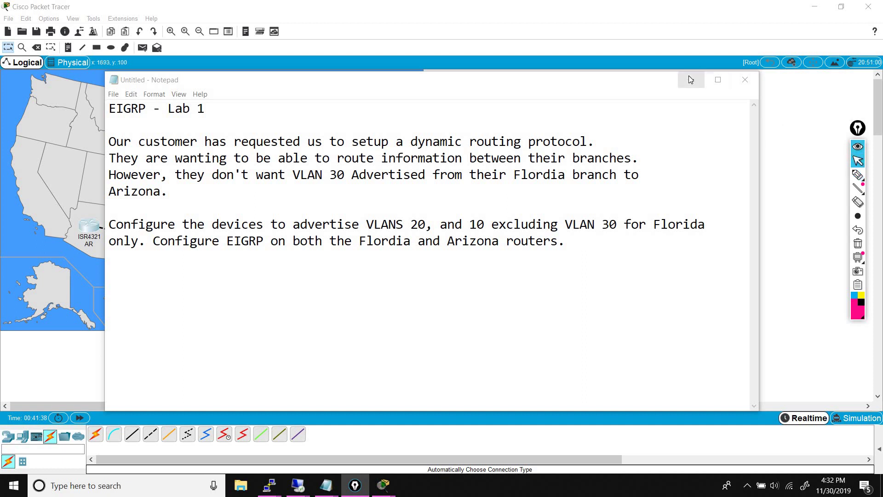
click(690, 80)
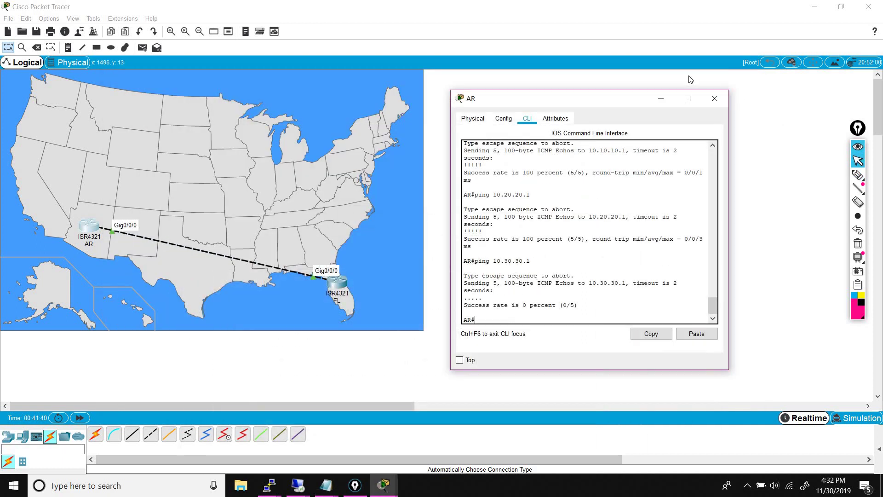